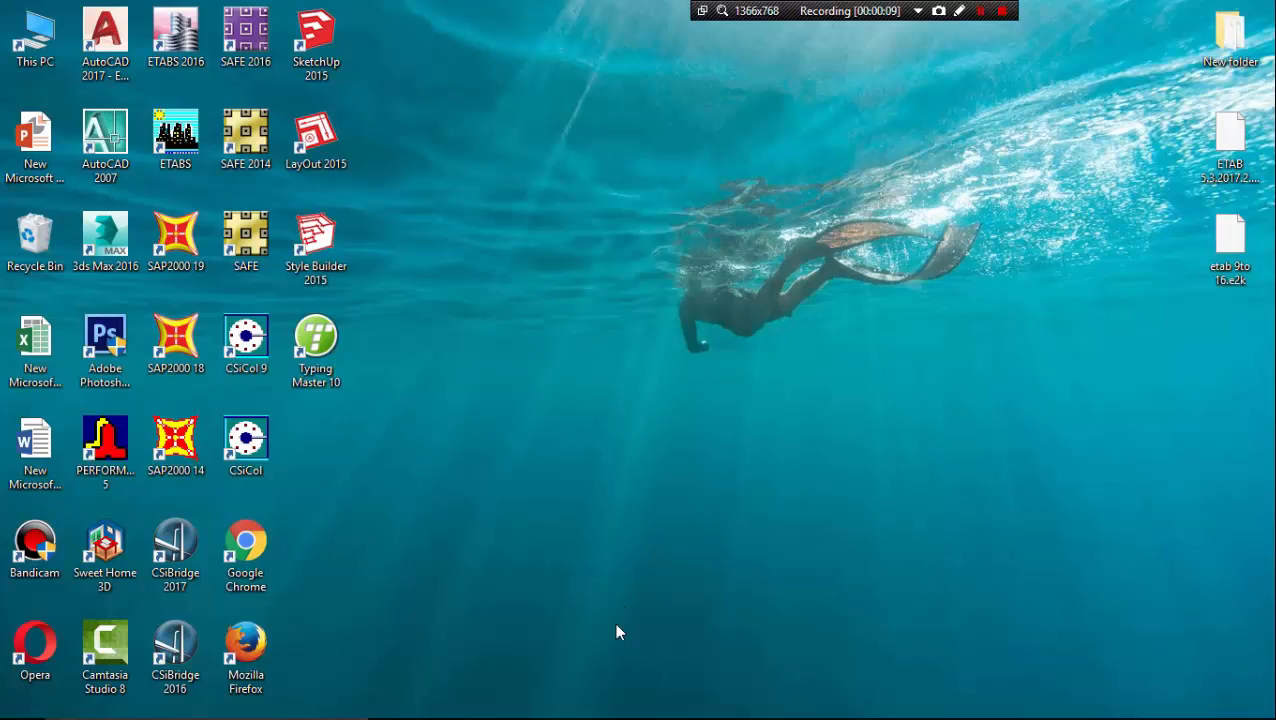
Switch to Photoshop and open the field_meadow_greens_grass_sky_clouds_air_tree_evening_45909_3840x2160.jpg photo from the image 5 folder
left_click(622, 702)
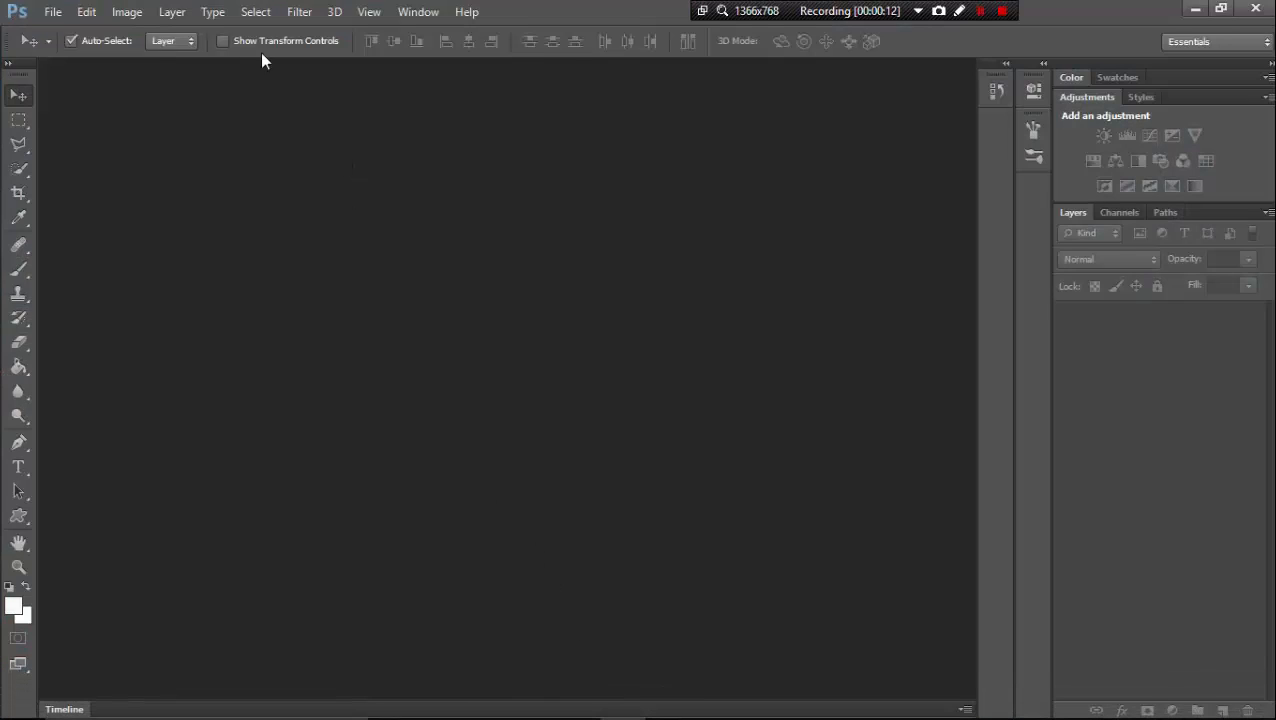
left_click(53, 12)
left_click(80, 53)
scroll(800, 360, "down", 5)
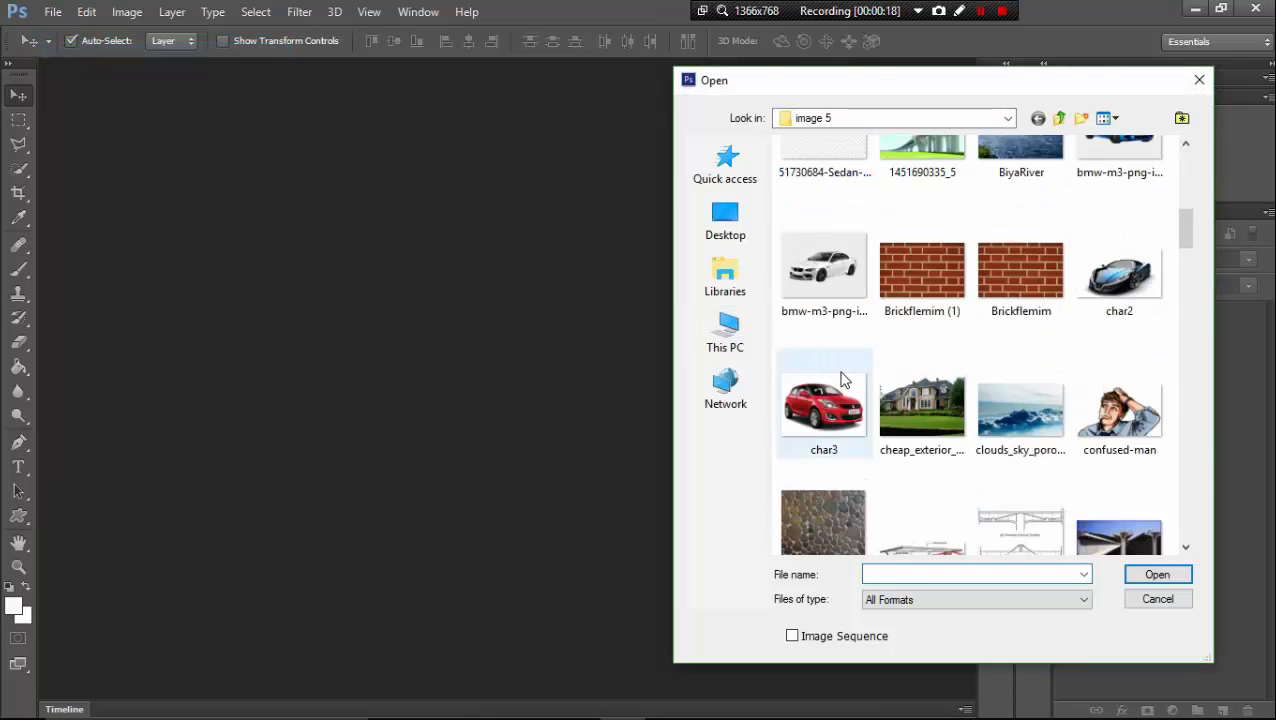
double_click(822, 347)
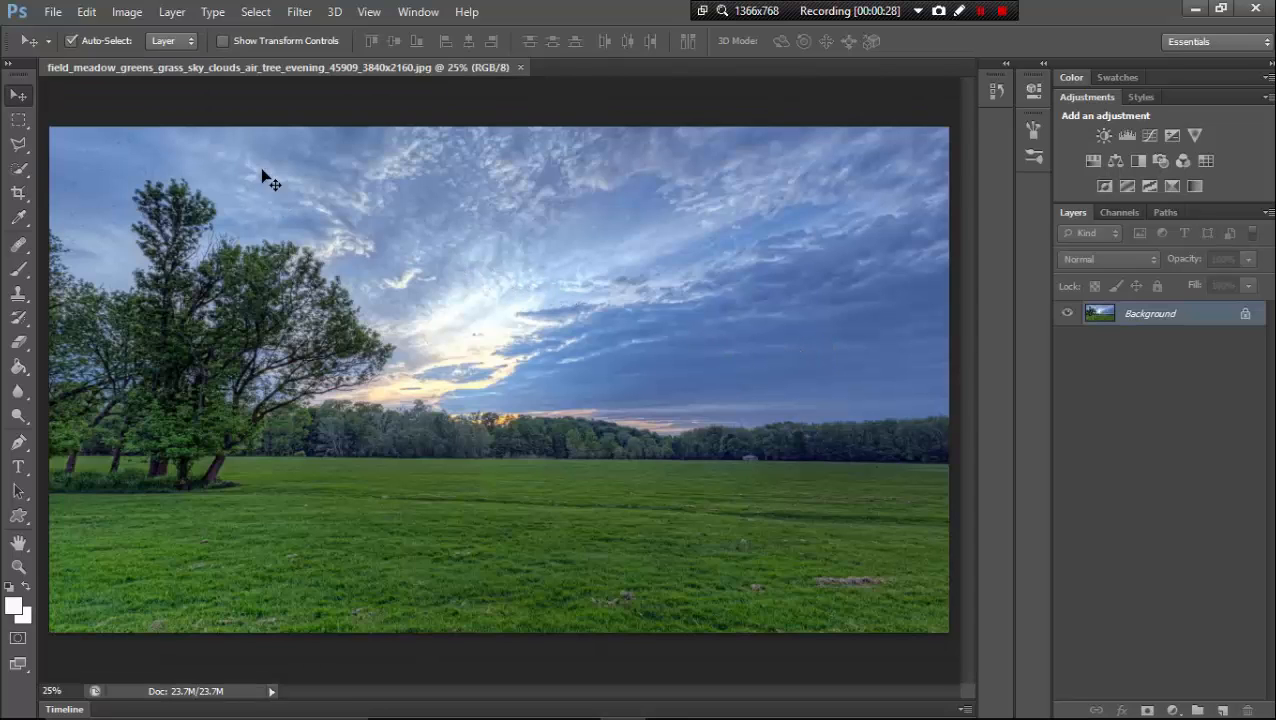
Open the Liquify filter and try warping the horizon and meadow into several wavy hills with a 700 brush
left_click(293, 14)
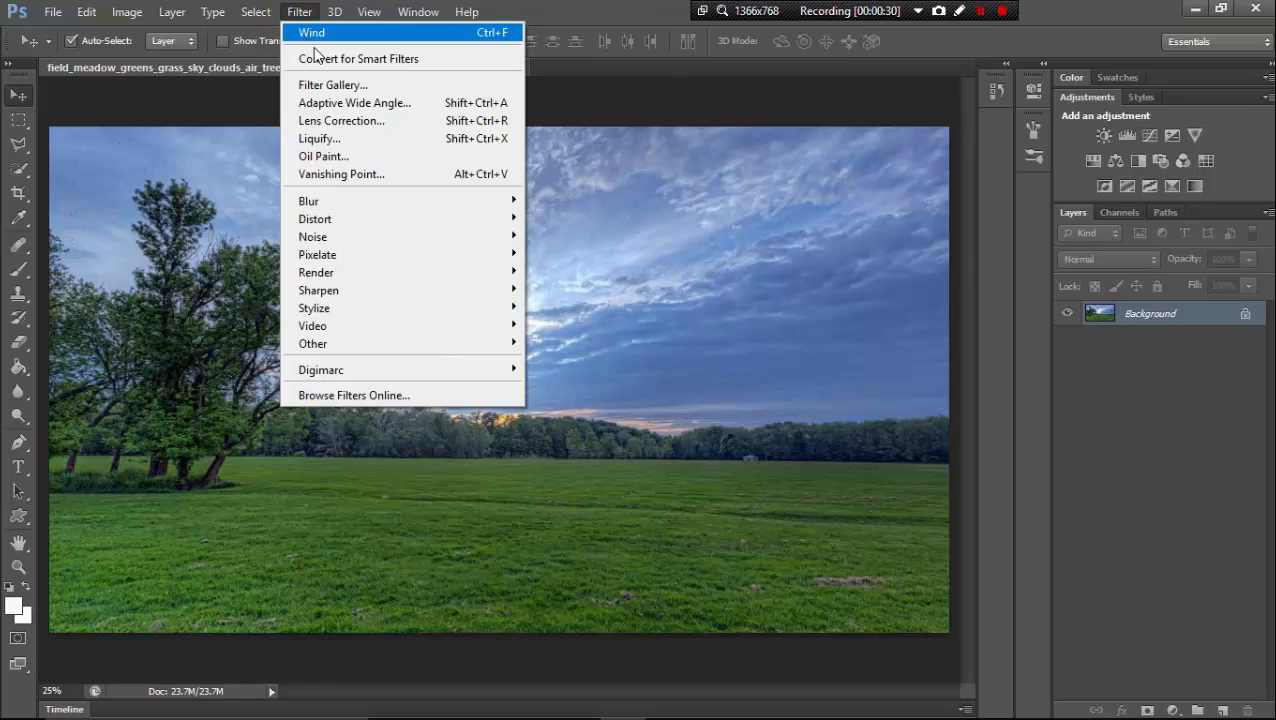
left_click(377, 142)
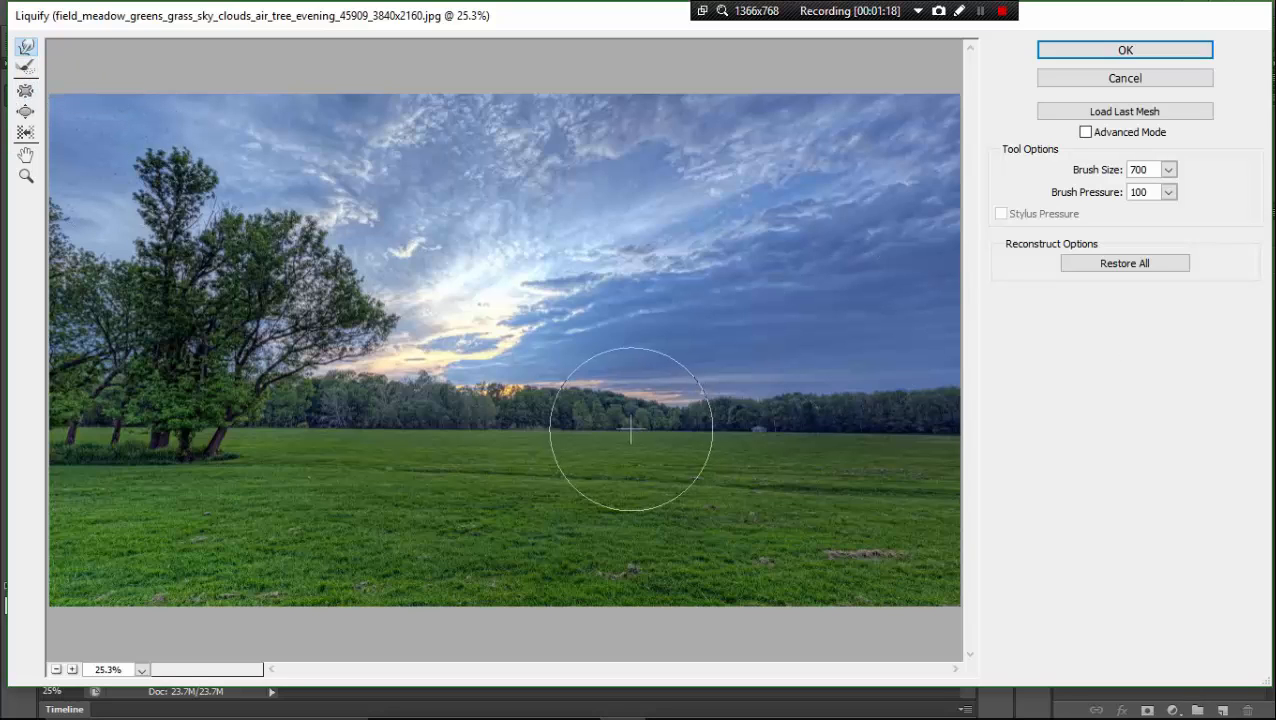
left_click_drag(600, 440, 585, 357)
left_click_drag(477, 448, 460, 343)
left_click_drag(357, 408, 363, 347)
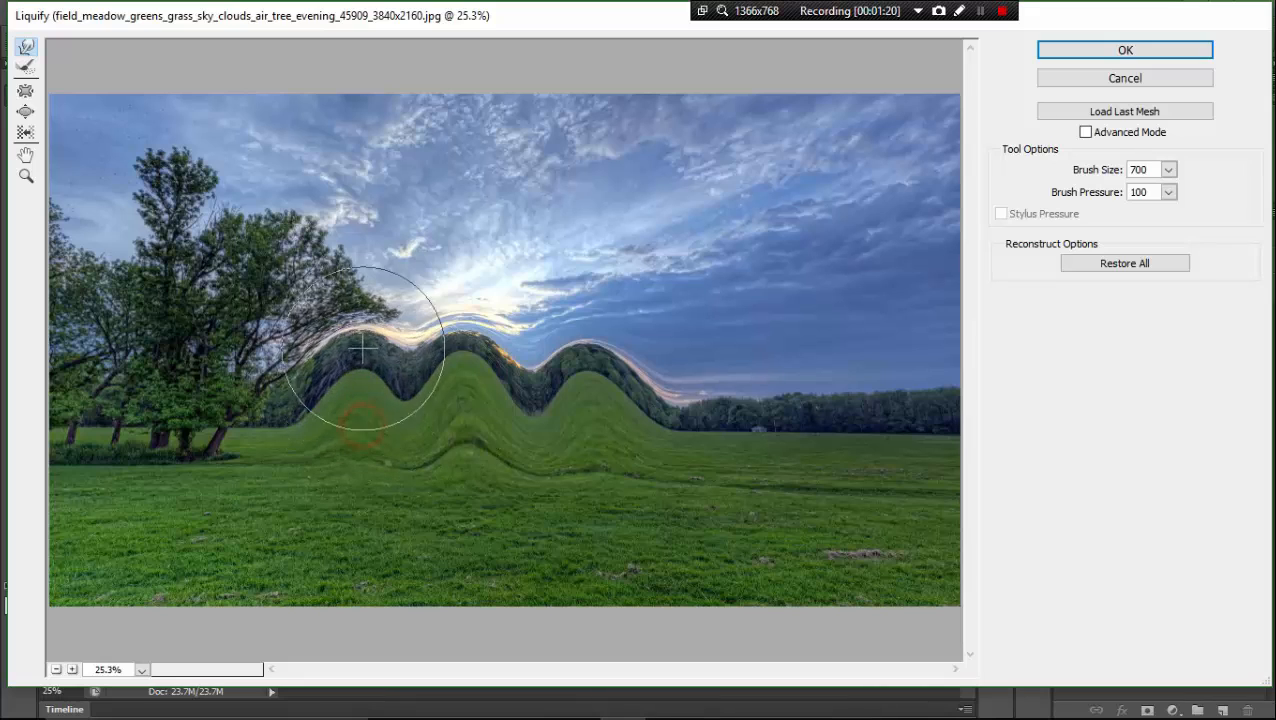
mouse_move(605, 492)
left_mouse_down()
mouse_move(633, 452)
mouse_move(685, 455)
left_mouse_up()
mouse_move(775, 474)
left_mouse_down()
mouse_move(834, 413)
mouse_move(817, 348)
left_mouse_up()
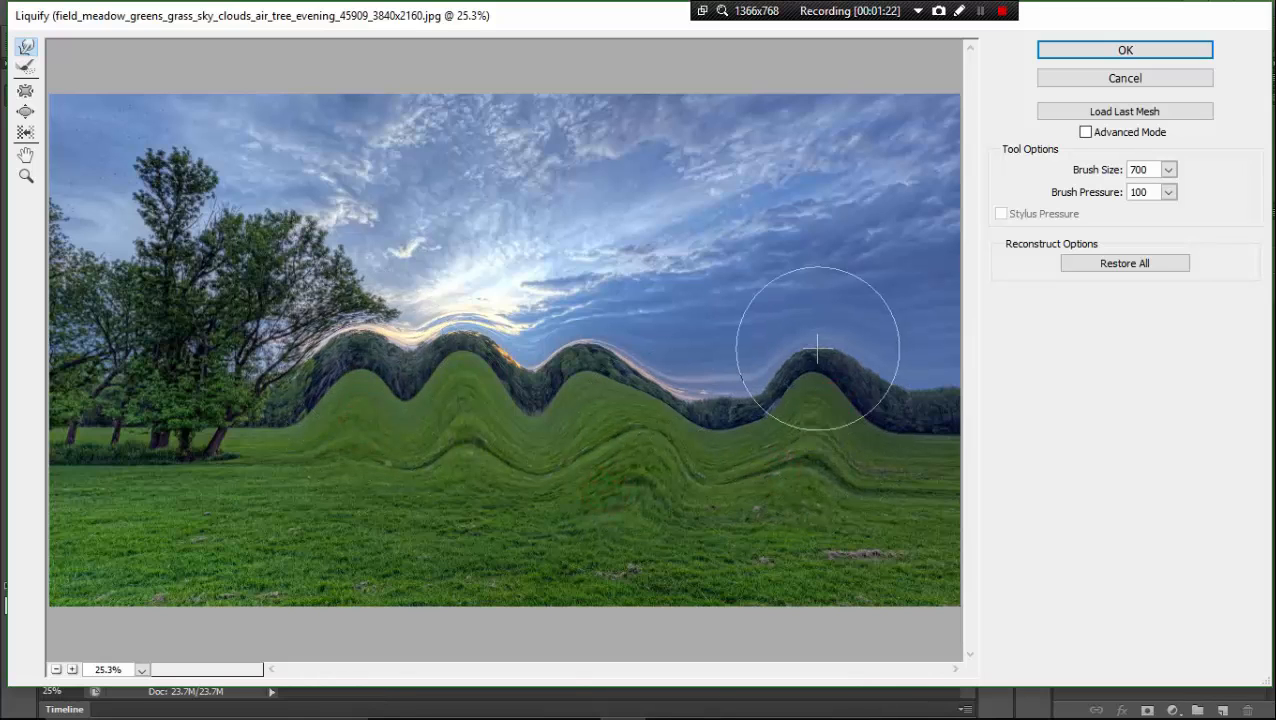
left_click_drag(733, 428, 688, 324)
left_click_drag(604, 416, 561, 293)
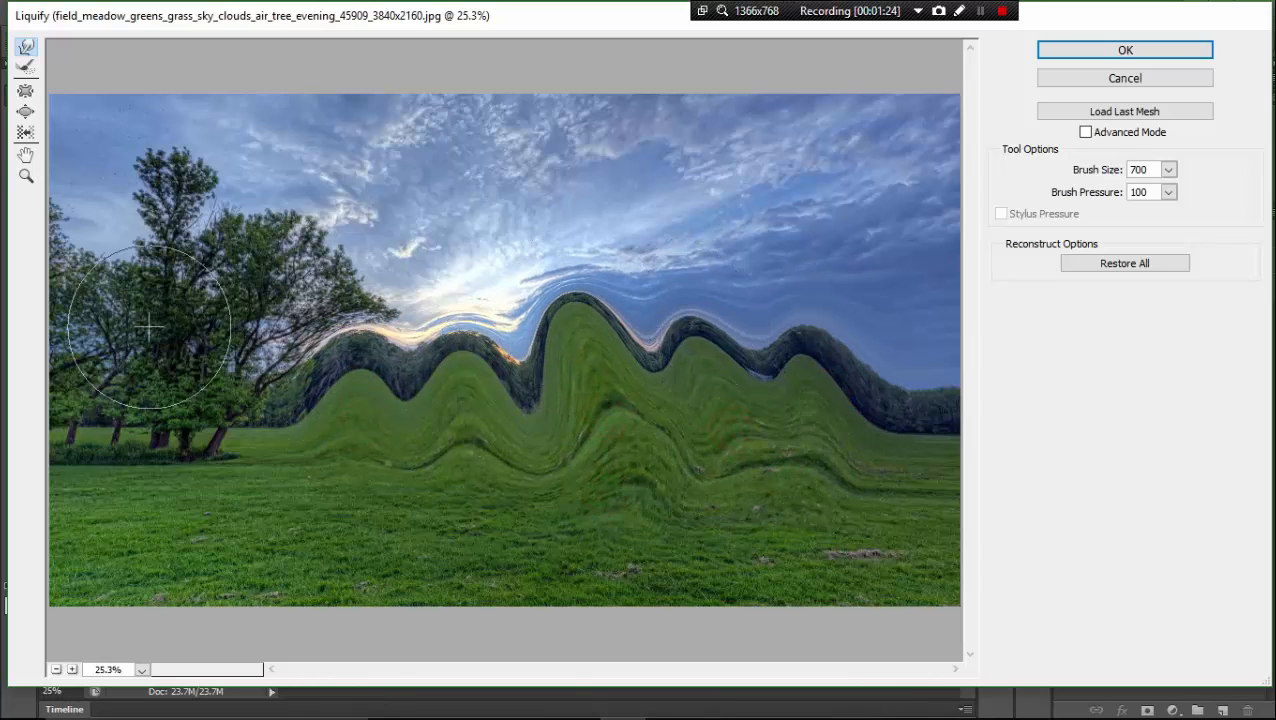
Smooth the warped hills with the Reconstruct tool and restore the whole image to its unwarped form
left_click(26, 67)
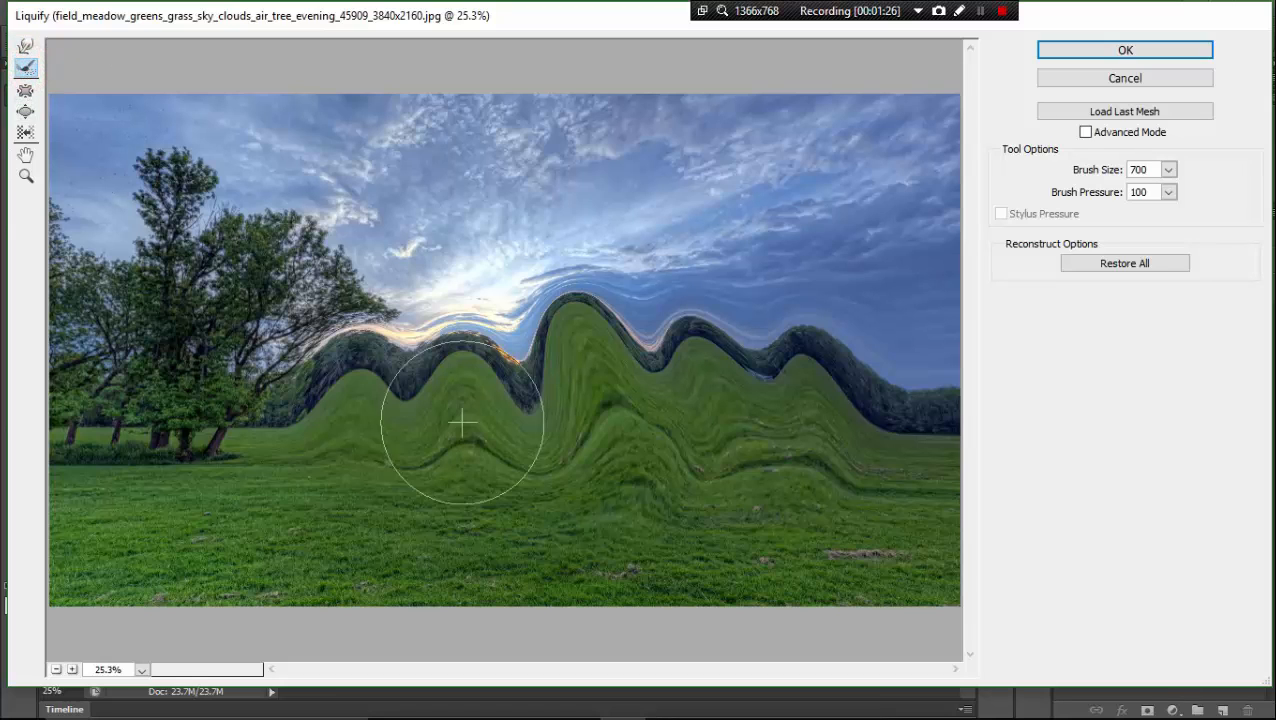
mouse_move(543, 504)
left_mouse_down()
mouse_move(523, 428)
mouse_move(421, 322)
left_mouse_up()
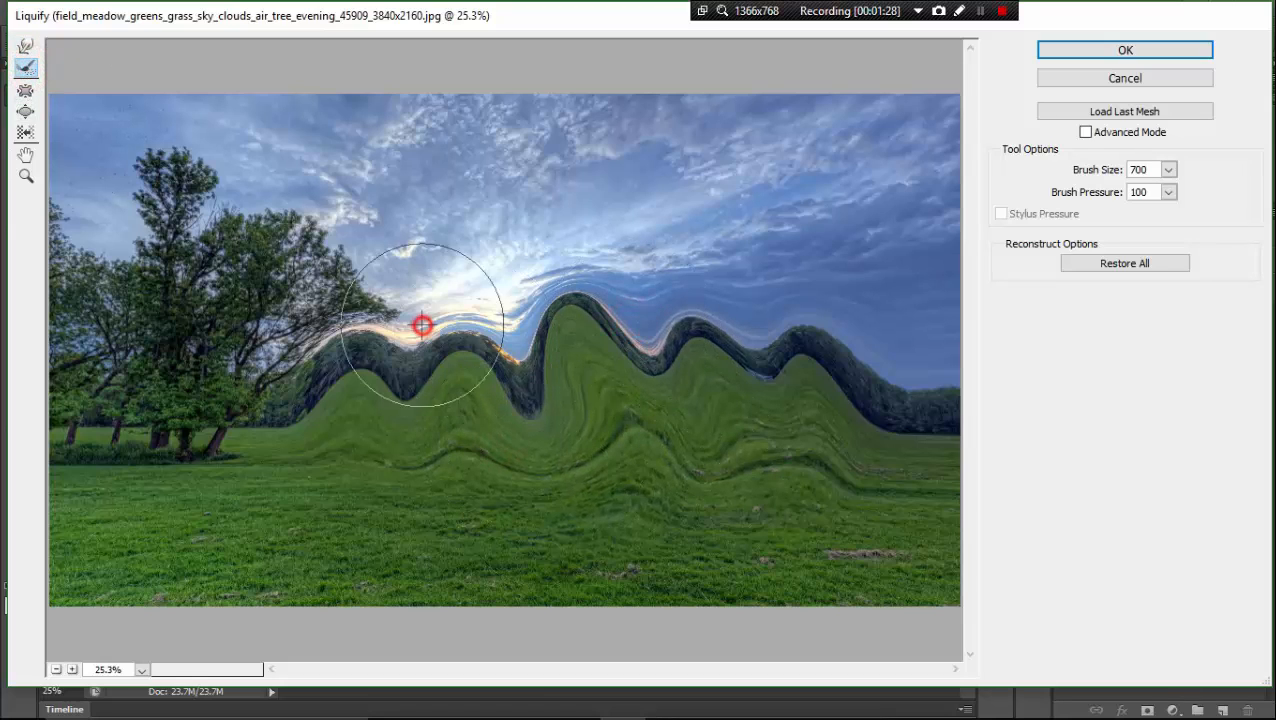
mouse_move(372, 386)
left_mouse_down()
mouse_move(894, 356)
mouse_move(416, 342)
mouse_move(791, 362)
left_mouse_up()
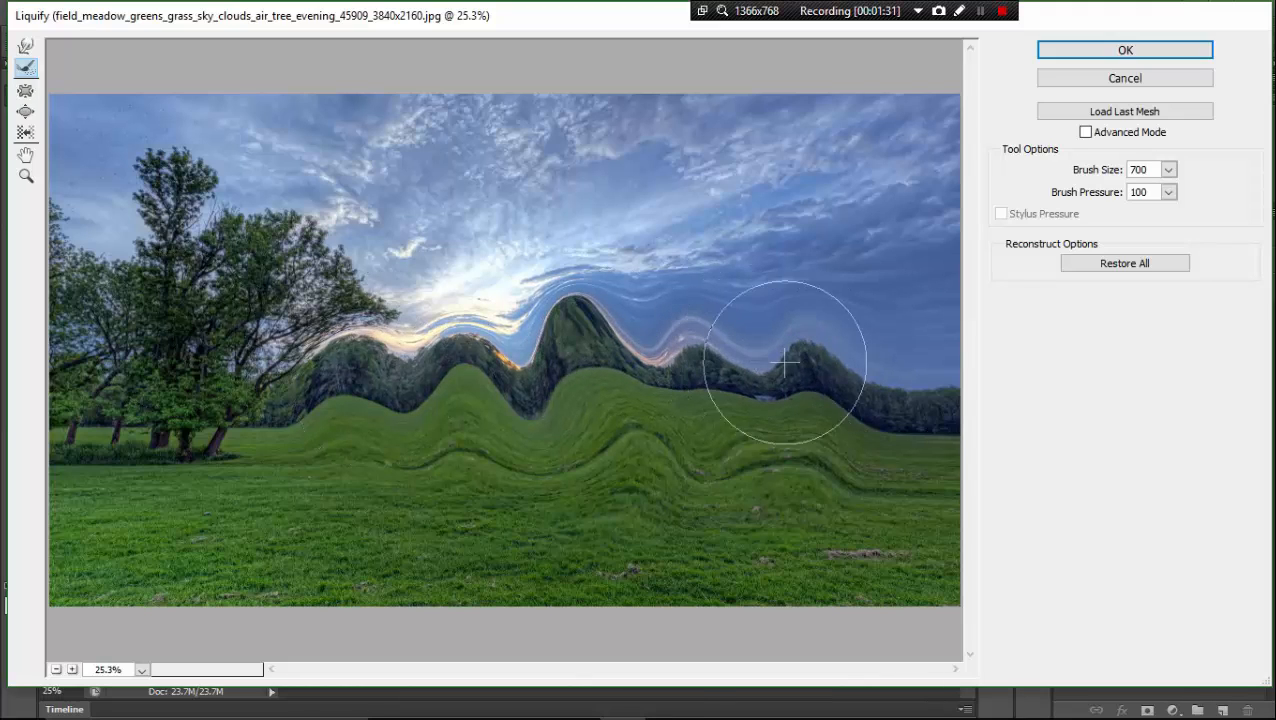
left_click(1133, 268)
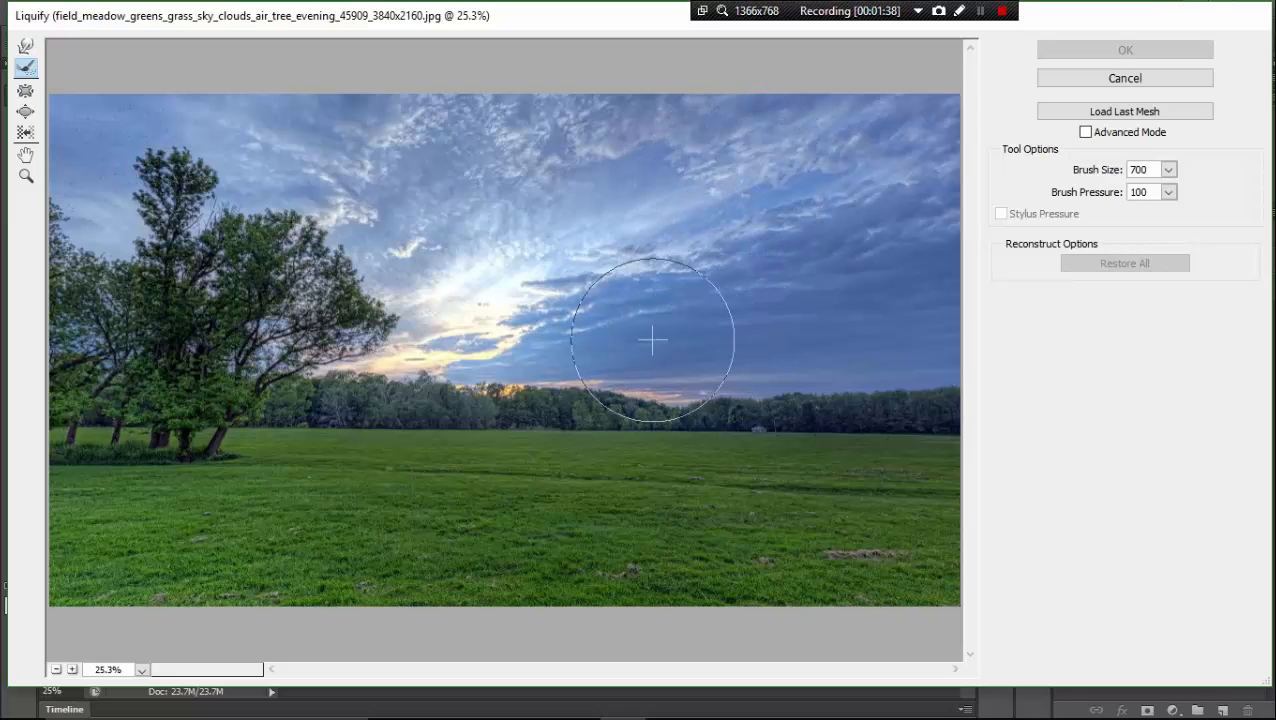
Reduce the Liquify brush size to 500 and enlarge it back to 700
key("bracketleft")
key("bracketleft")
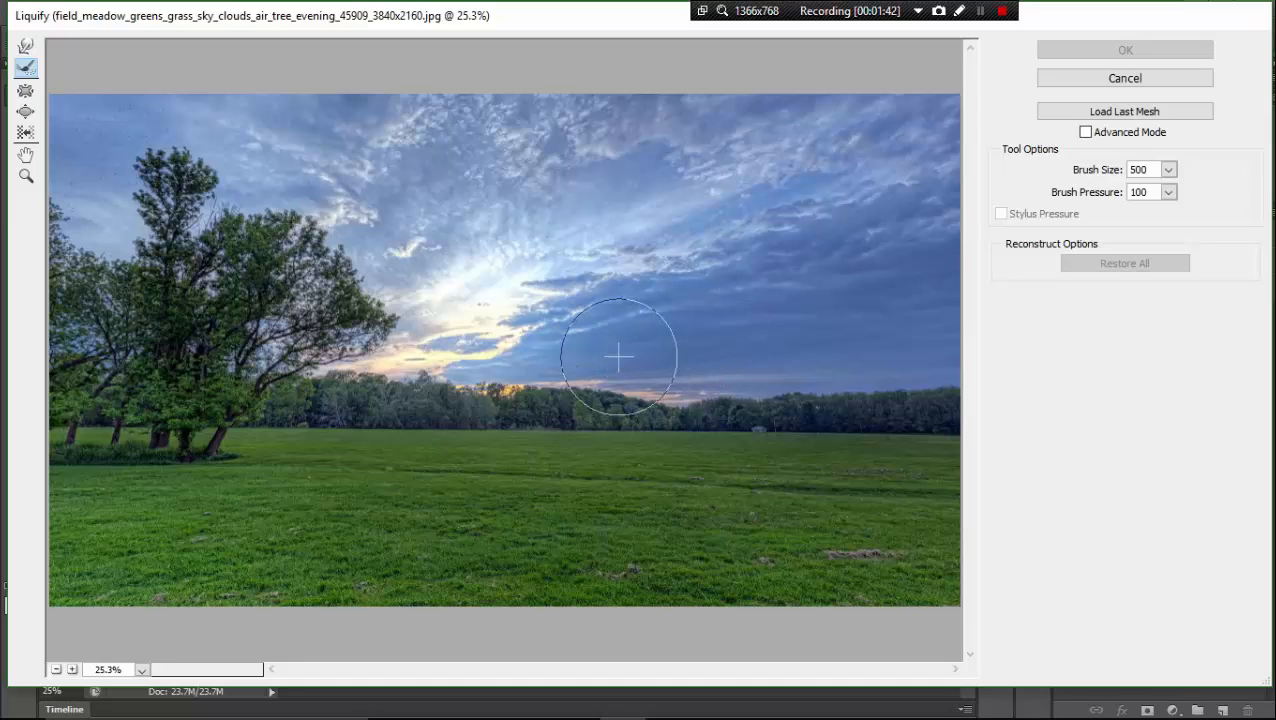
key("bracketright")
key("bracketright")
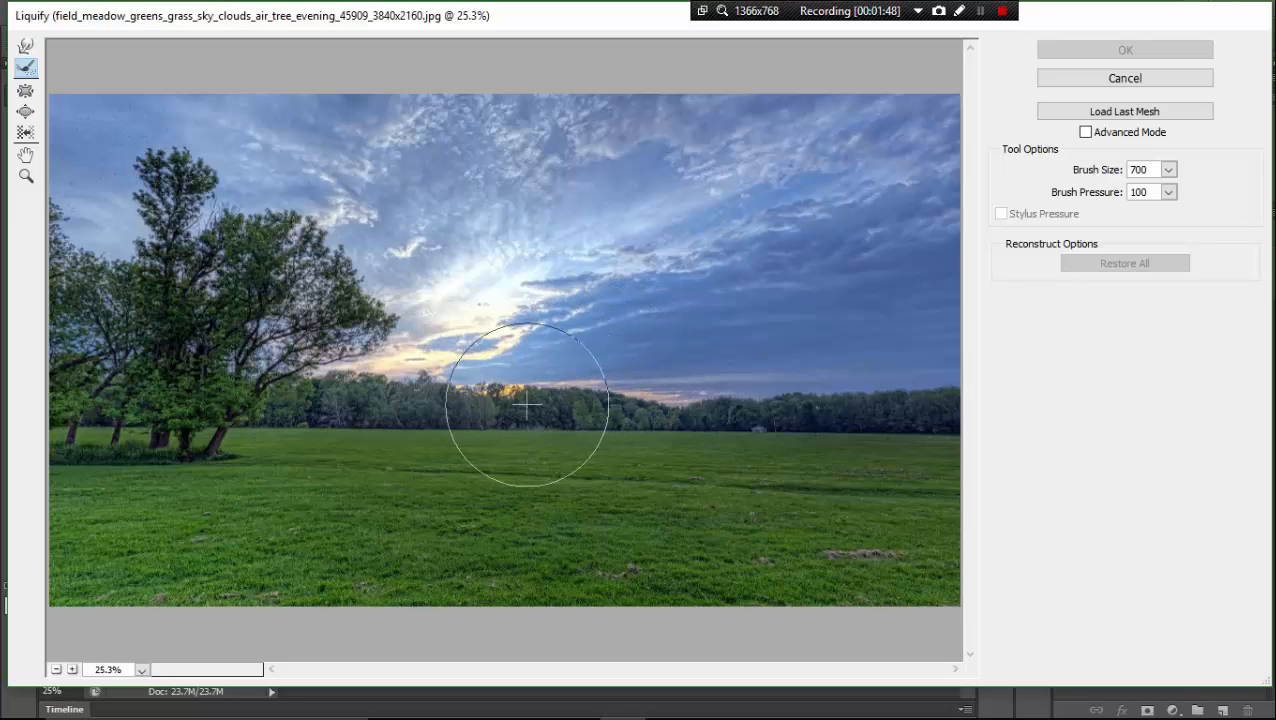
Try warping the meadow into a broad central hill with a dip beside the trees, using the Forward Warp tool
left_click(664, 428)
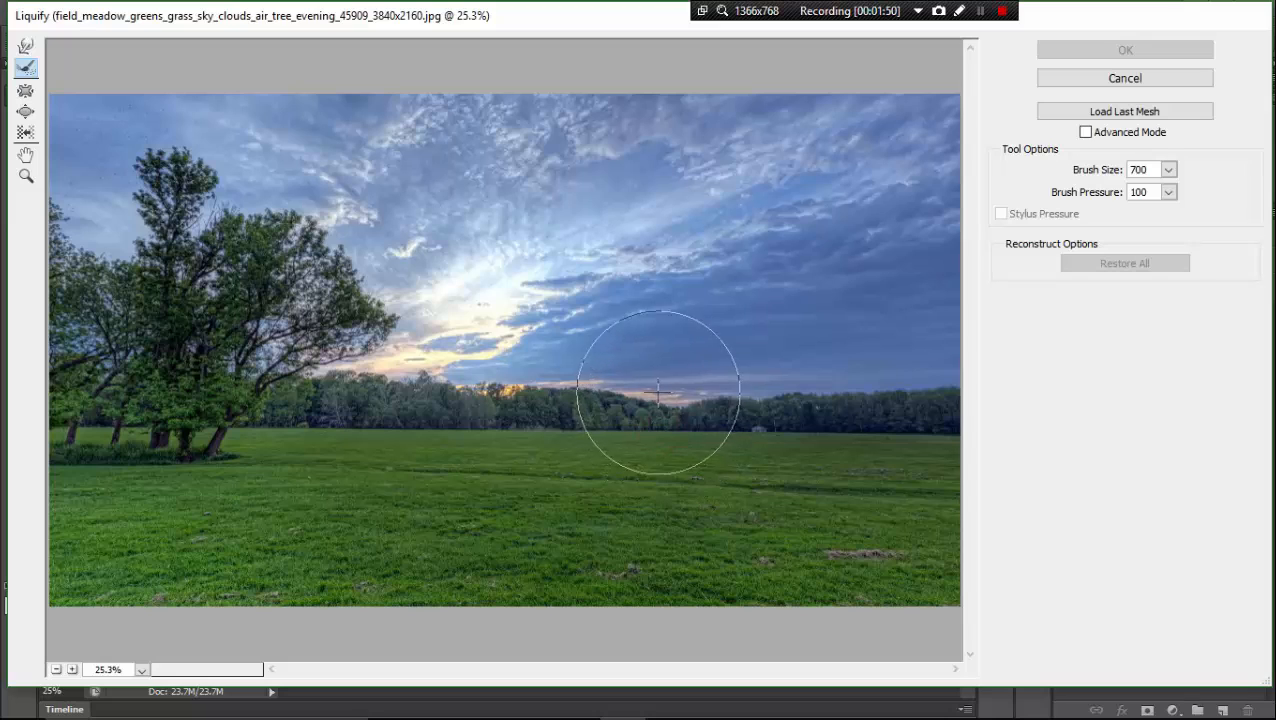
left_click_drag(592, 428, 598, 372)
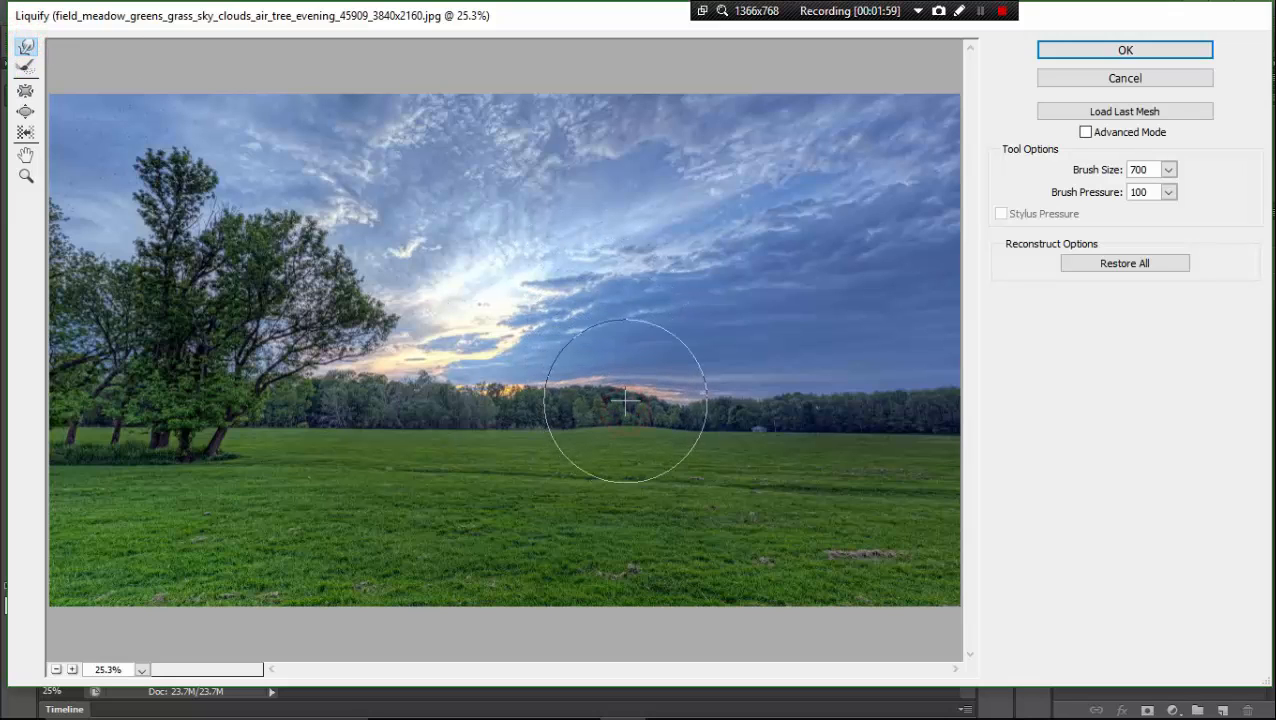
mouse_move(625, 400)
left_mouse_down()
mouse_move(625, 377)
mouse_move(582, 420)
mouse_move(584, 396)
mouse_move(538, 421)
mouse_move(552, 383)
left_mouse_up()
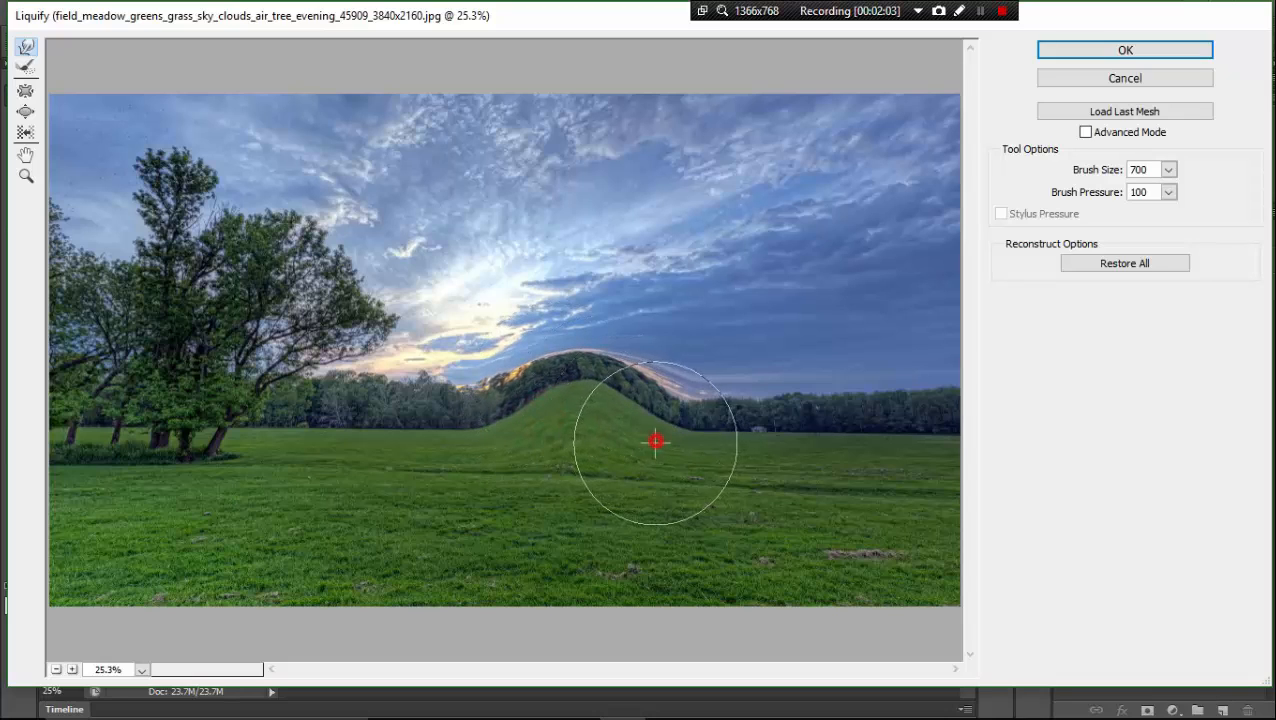
mouse_move(655, 441)
left_mouse_down()
mouse_move(658, 420)
mouse_move(646, 458)
mouse_move(584, 484)
mouse_move(584, 441)
mouse_move(530, 478)
mouse_move(536, 443)
mouse_move(715, 484)
mouse_move(718, 456)
mouse_move(752, 484)
mouse_move(745, 461)
mouse_move(709, 478)
mouse_move(709, 450)
mouse_move(683, 484)
mouse_move(680, 456)
left_mouse_up()
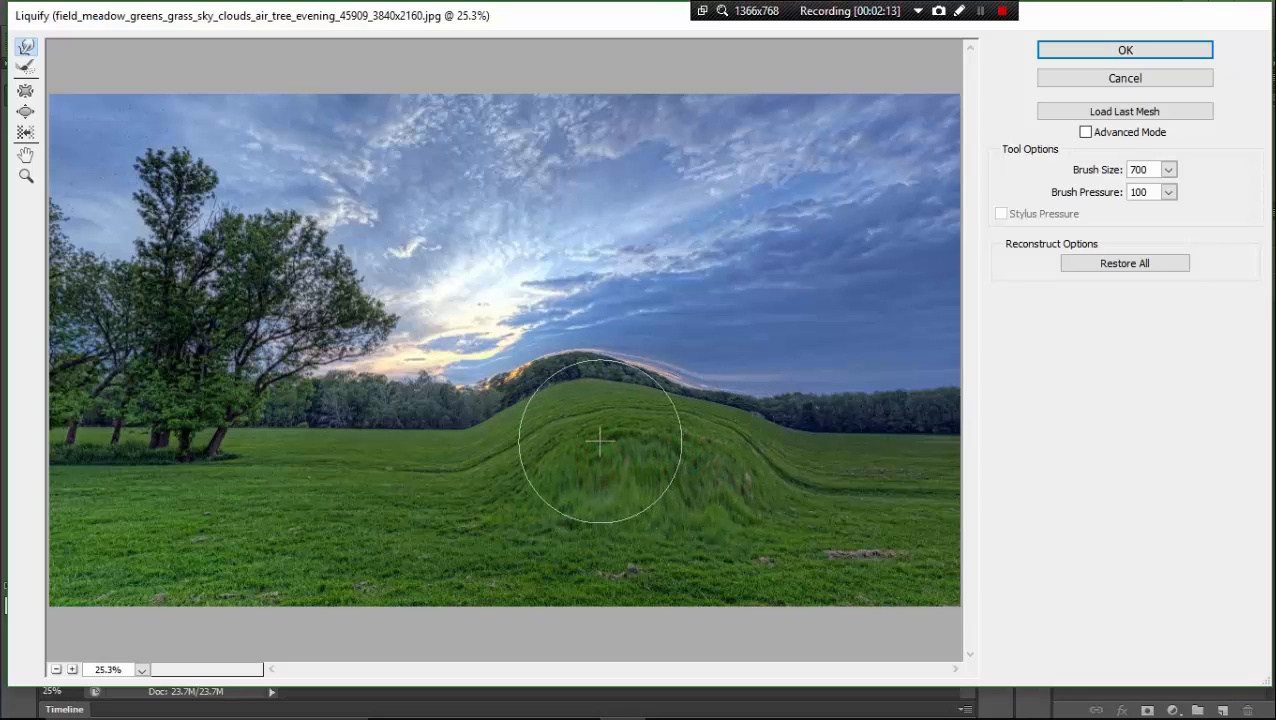
mouse_move(600, 441)
left_mouse_down()
mouse_move(555, 475)
mouse_move(543, 460)
mouse_move(507, 494)
mouse_move(510, 475)
mouse_move(653, 441)
mouse_move(662, 421)
mouse_move(699, 429)
mouse_move(701, 413)
mouse_move(711, 465)
mouse_move(620, 408)
left_mouse_up()
left_click(607, 407)
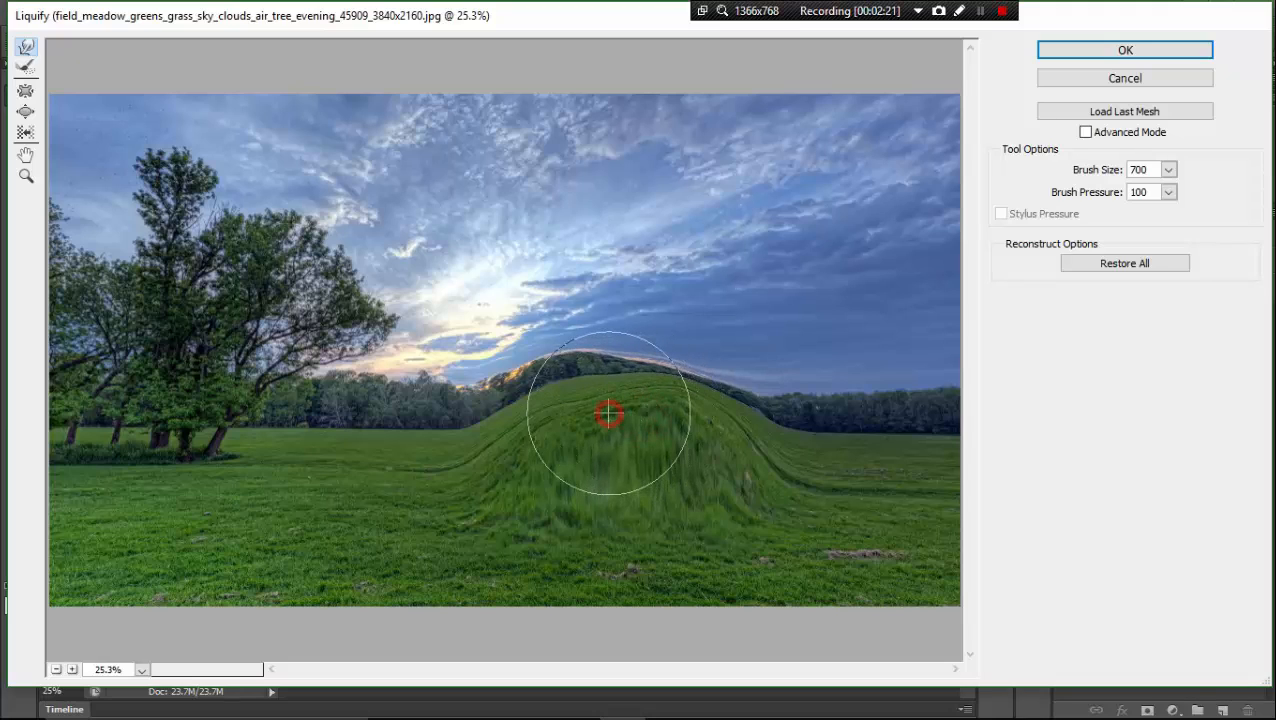
left_click(675, 289)
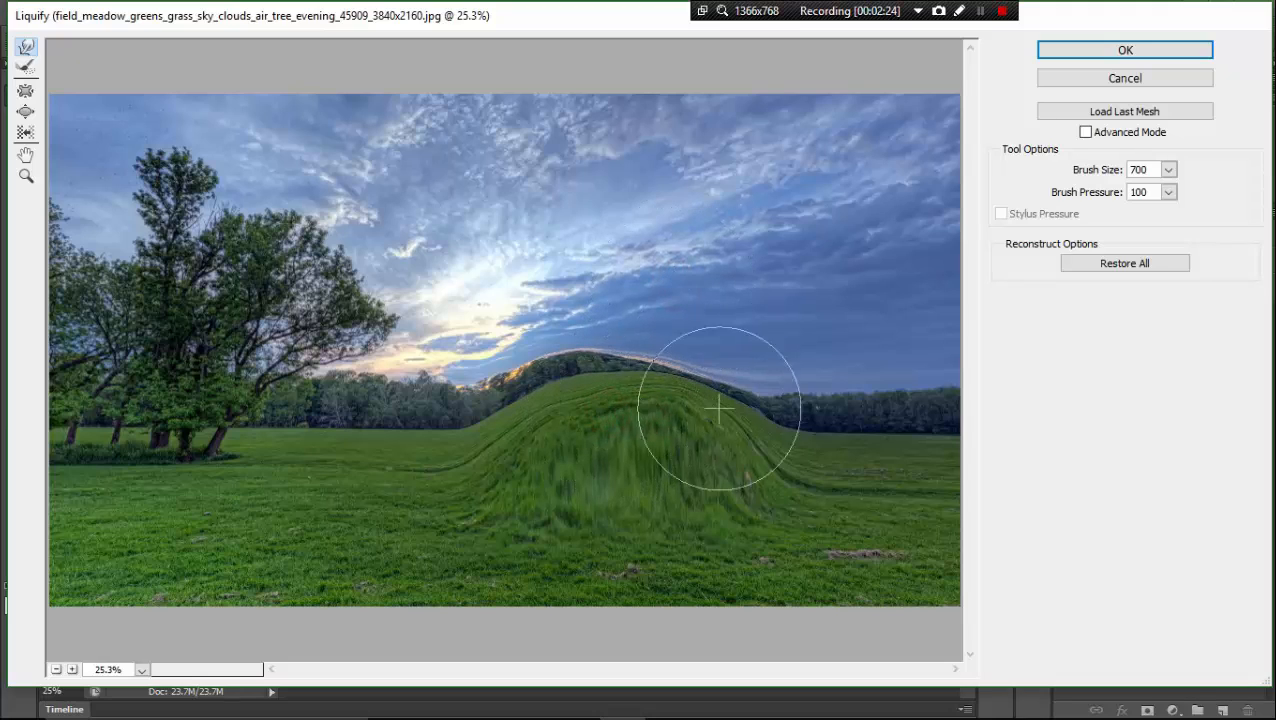
left_click(586, 569)
mouse_move(586, 569)
left_mouse_down()
mouse_move(596, 541)
mouse_move(664, 535)
mouse_move(632, 474)
mouse_move(634, 446)
mouse_move(680, 456)
mouse_move(679, 445)
mouse_move(570, 478)
mouse_move(558, 461)
mouse_move(570, 447)
mouse_move(468, 450)
left_mouse_up()
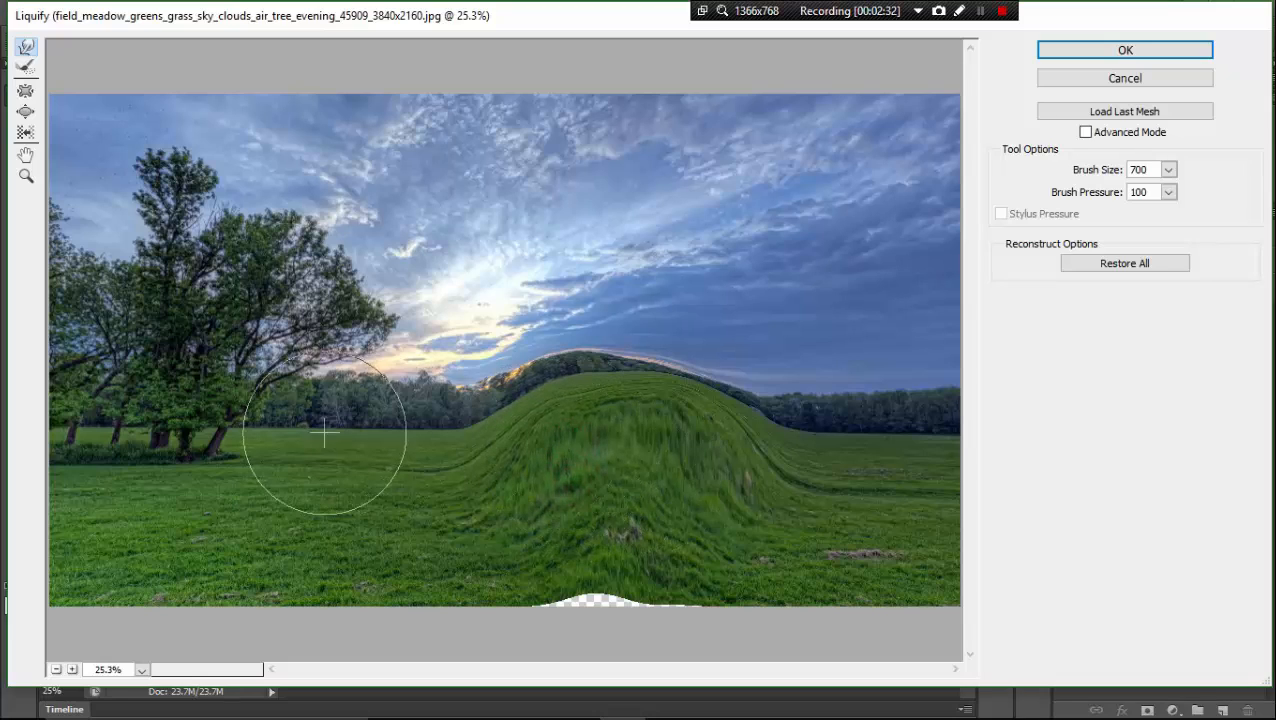
mouse_move(350, 446)
left_mouse_down()
mouse_move(353, 492)
mouse_move(338, 466)
mouse_move(324, 492)
mouse_move(366, 499)
left_mouse_up()
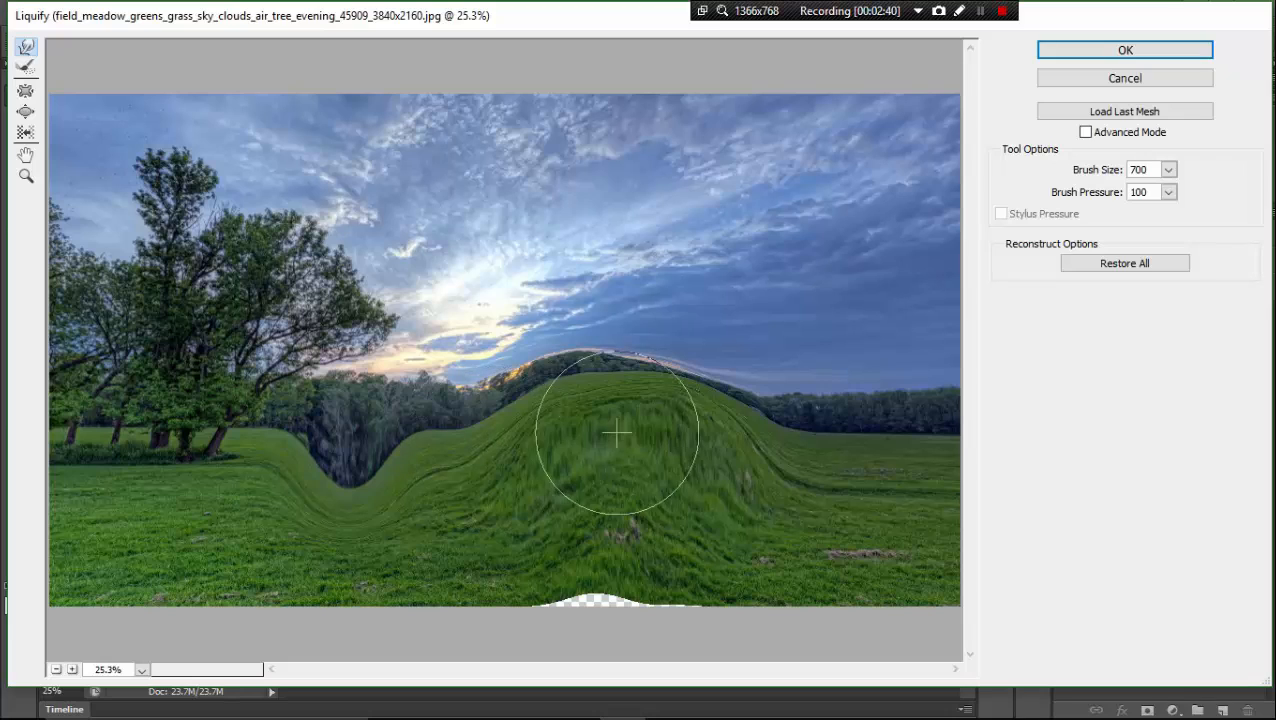
mouse_move(652, 450)
left_mouse_down()
mouse_move(726, 475)
mouse_move(735, 461)
mouse_move(777, 504)
mouse_move(783, 439)
mouse_move(746, 452)
mouse_move(751, 426)
mouse_move(718, 436)
mouse_move(717, 422)
mouse_move(678, 433)
mouse_move(678, 421)
left_mouse_up()
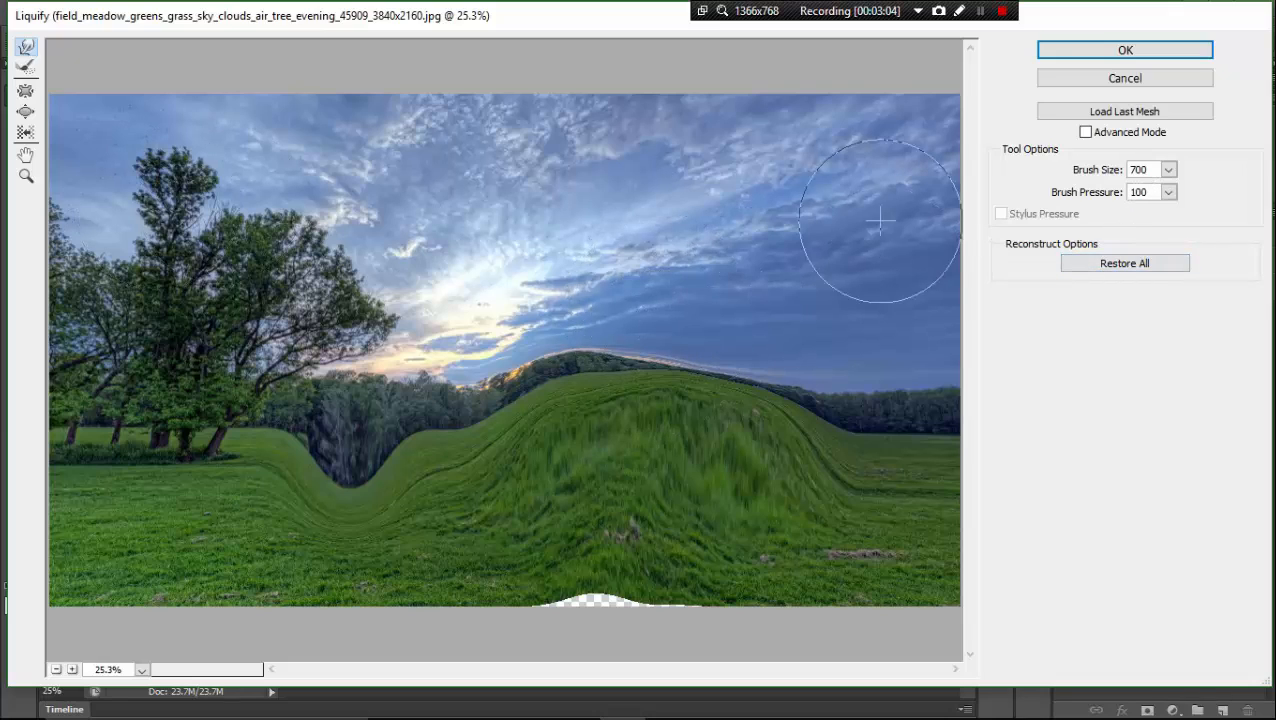
Show Liquify's Advanced Mode options and discard the warp without applying it
left_click(1086, 132)
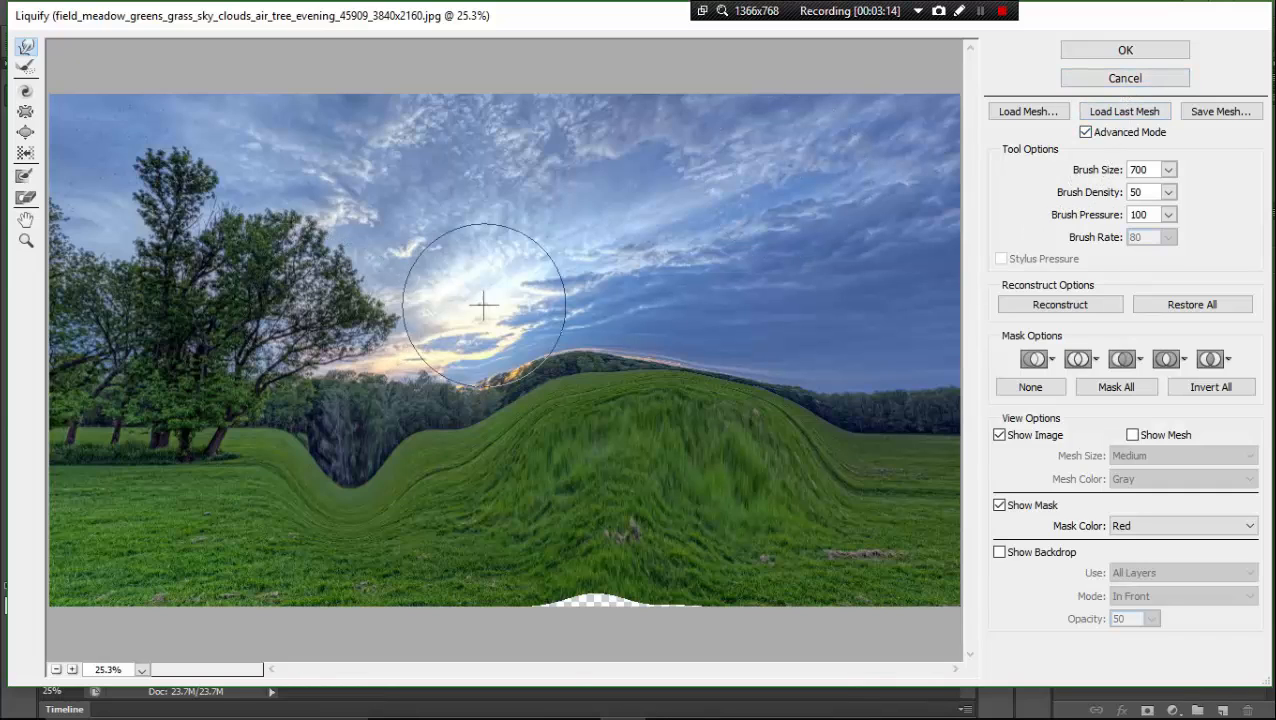
left_click(1074, 80)
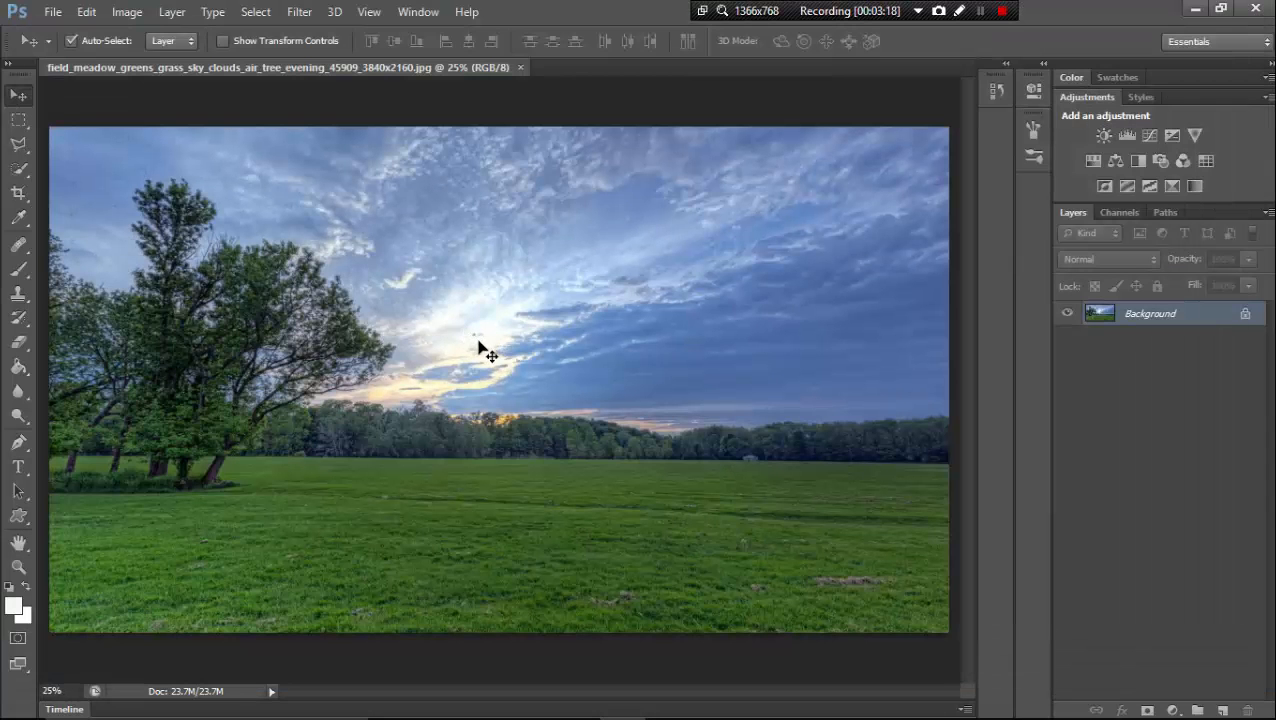
left_click(313, 12)
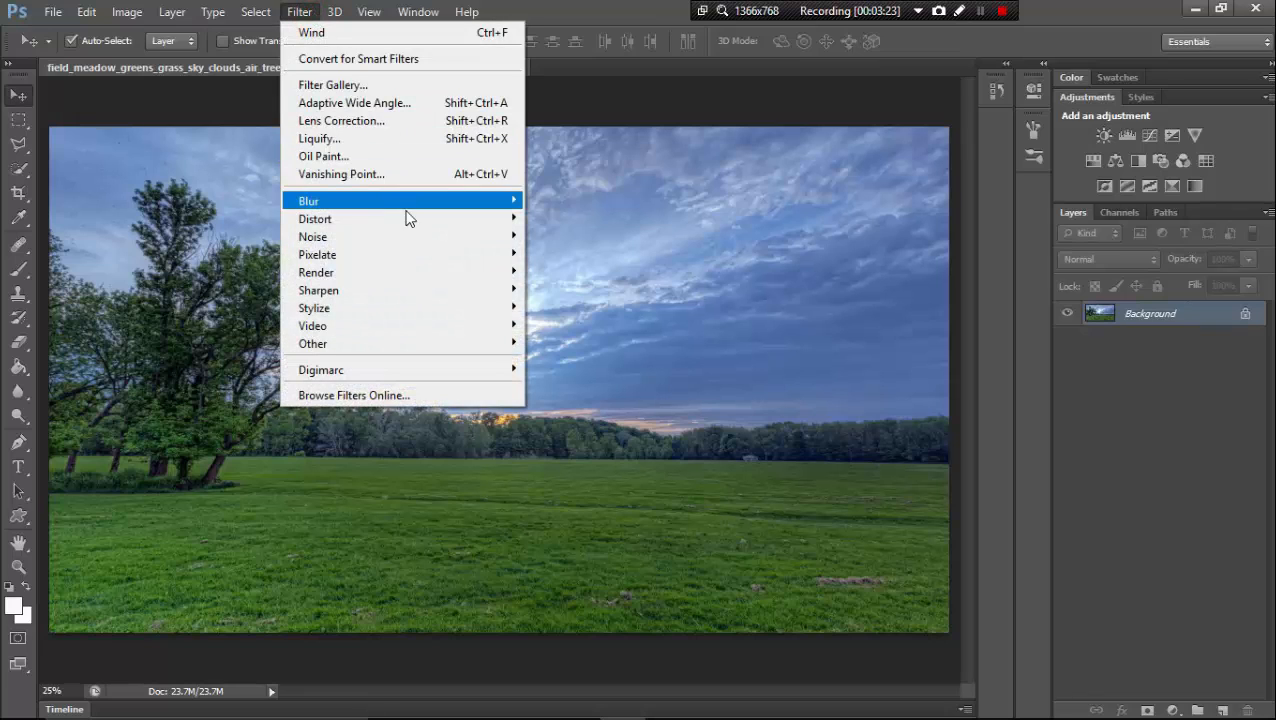
mouse_move(458, 318)
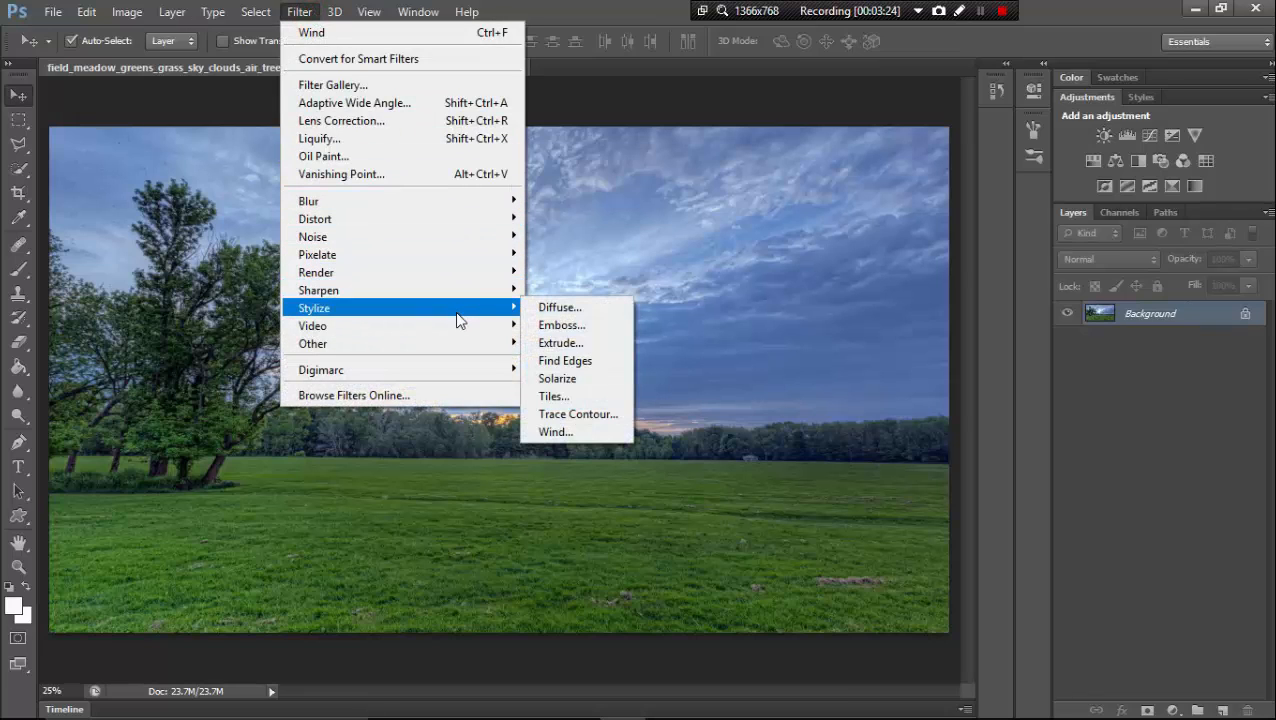
left_click(553, 432)
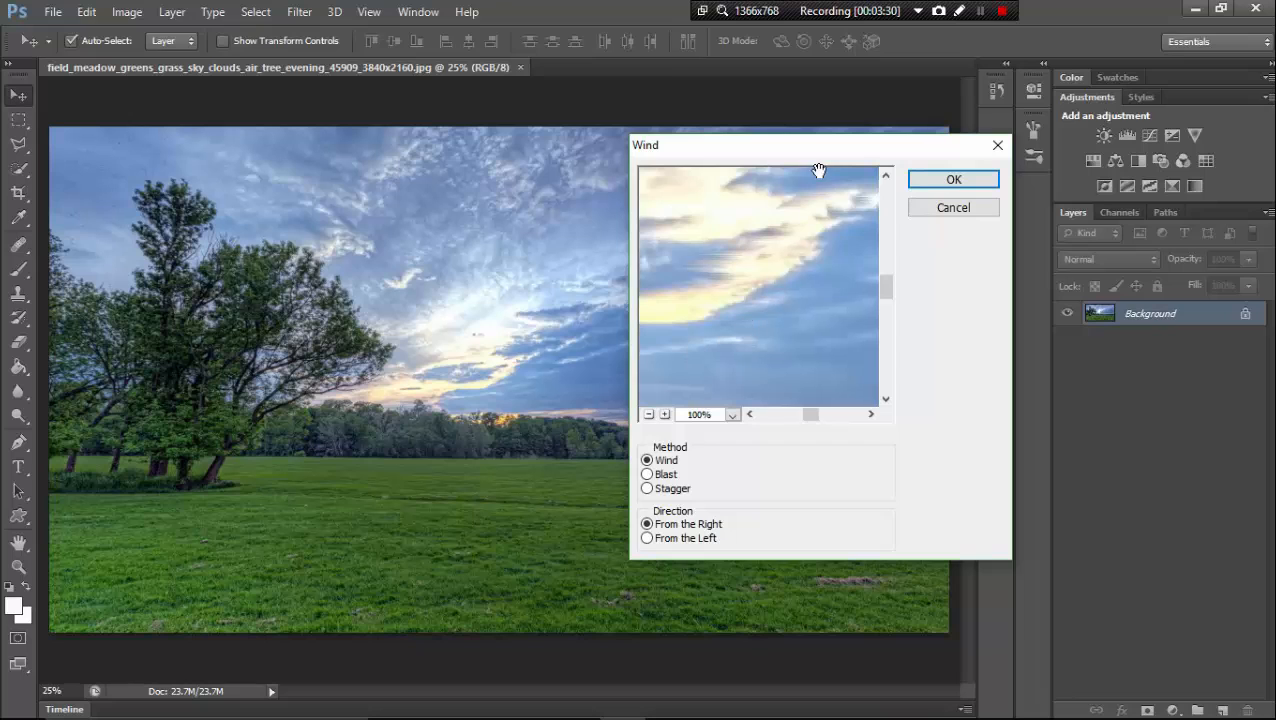
left_click_drag(744, 158, 432, 184)
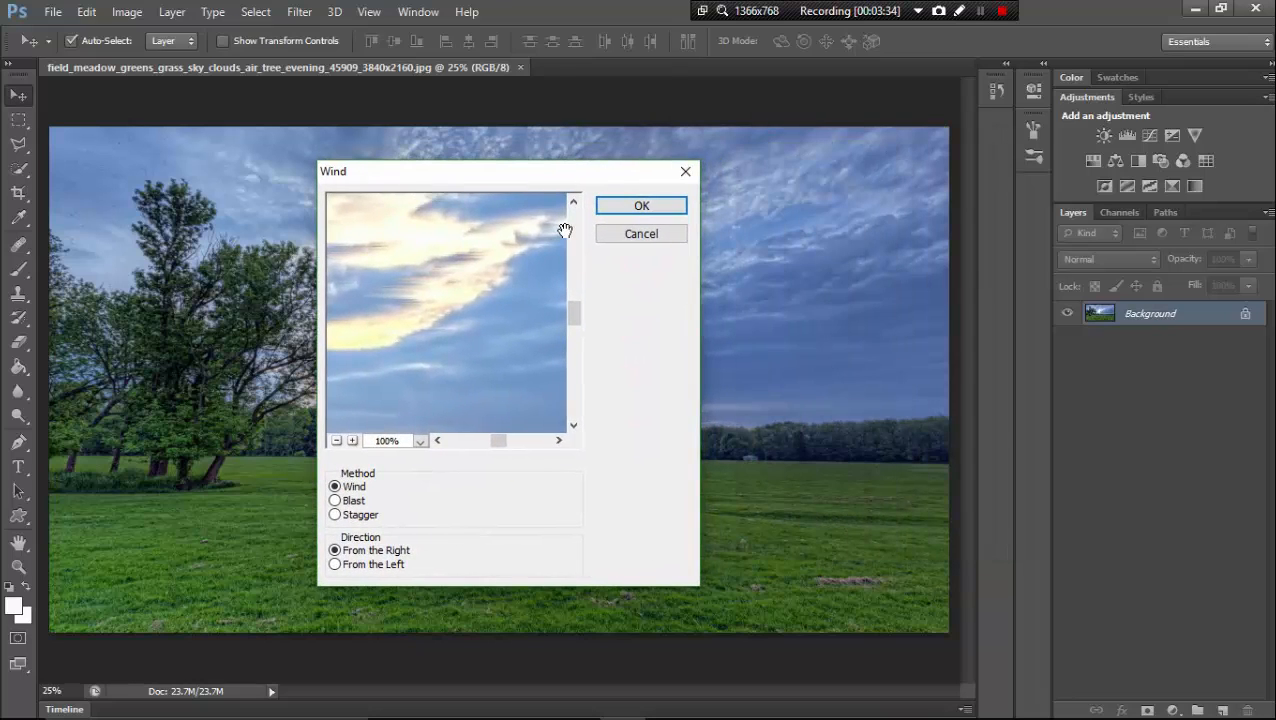
left_click_drag(598, 177, 804, 186)
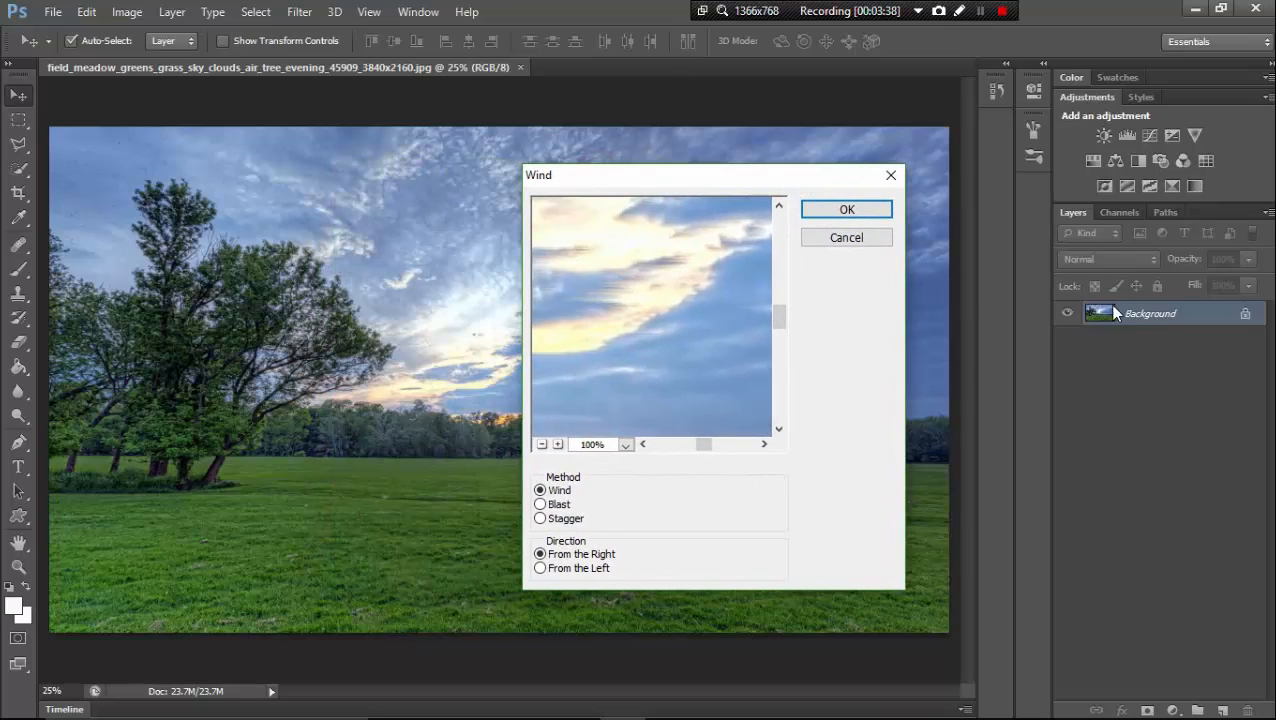
left_click(891, 177)
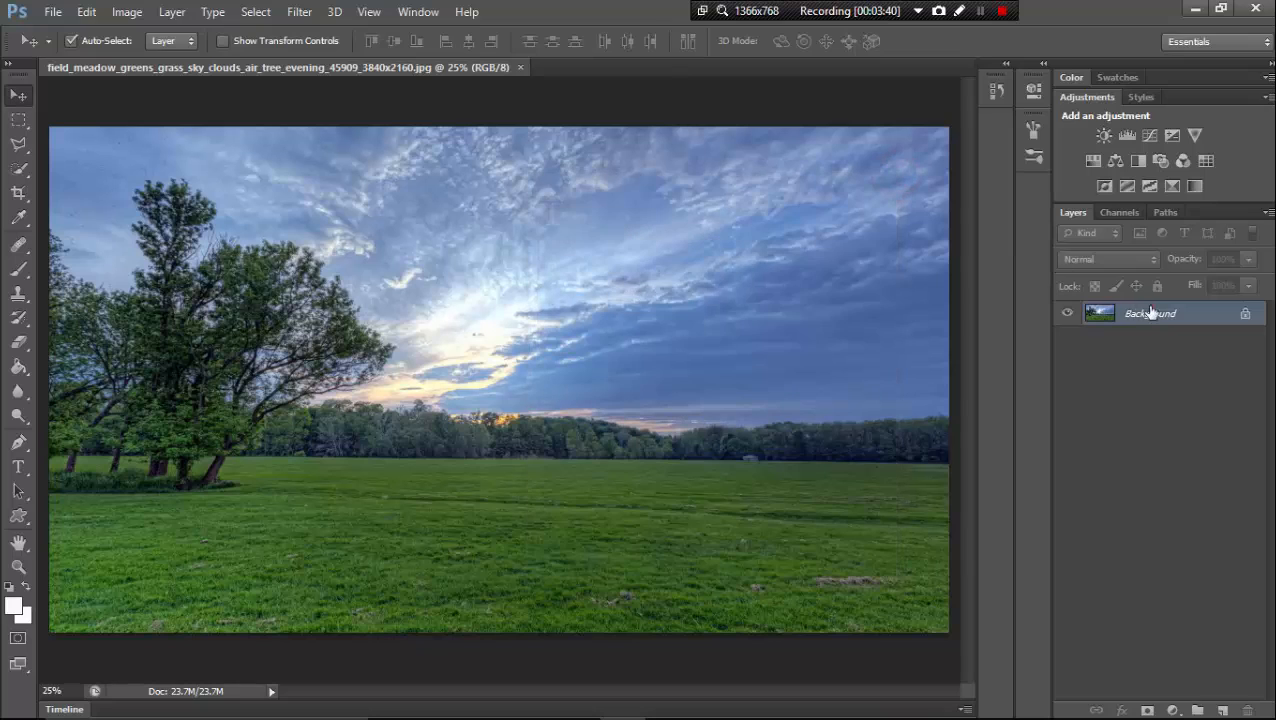
Convert the Background into an editable layer named Layer 0 and duplicate it as Layer 0 copy
double_click(1145, 313)
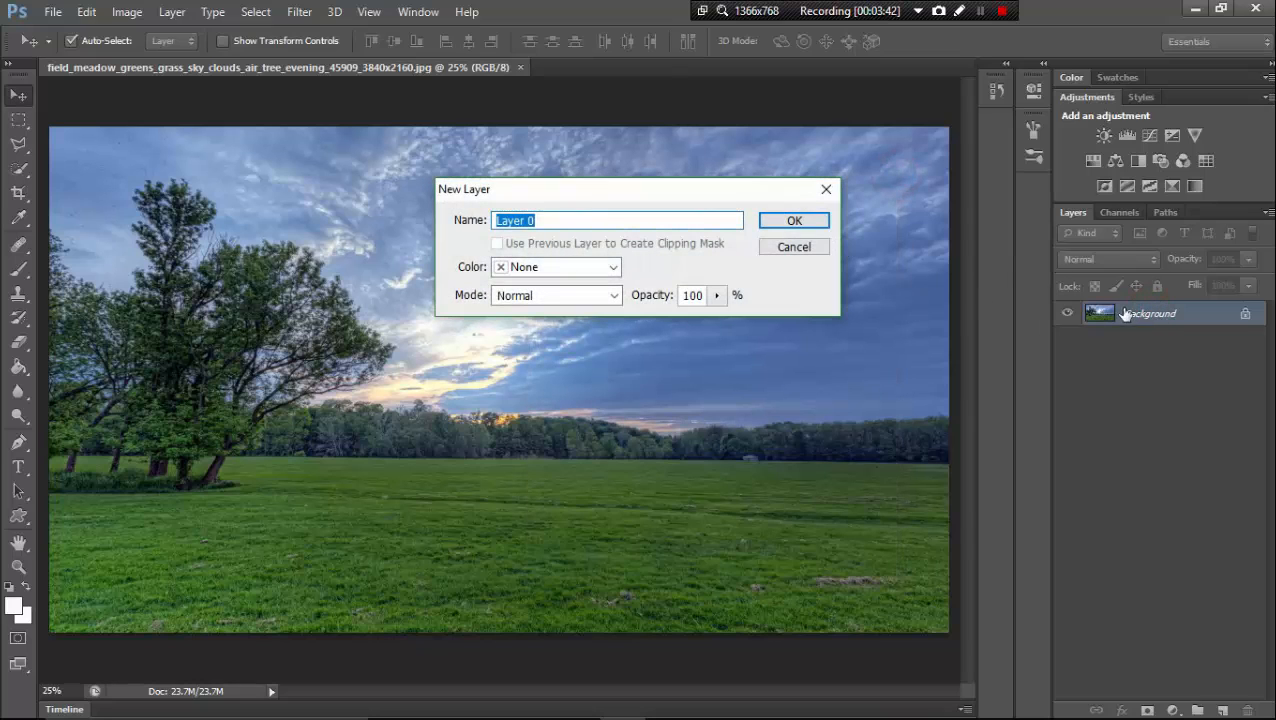
left_click(792, 219)
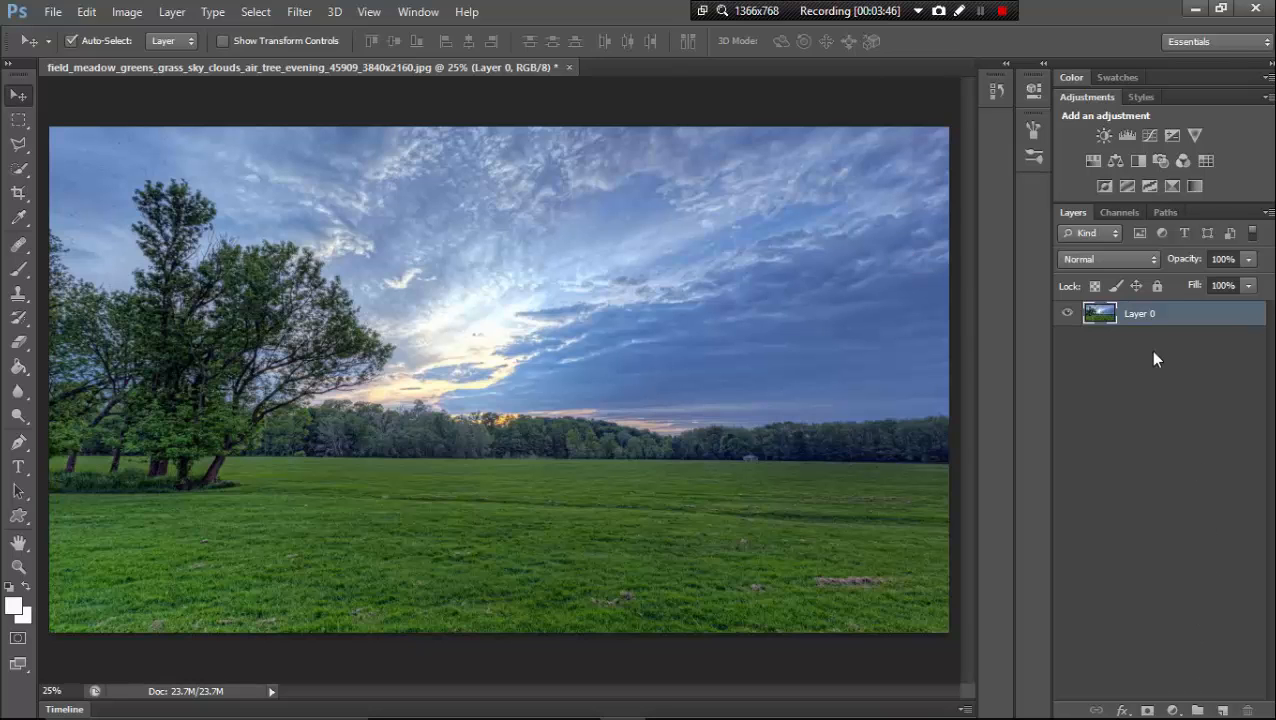
right_click(1139, 315)
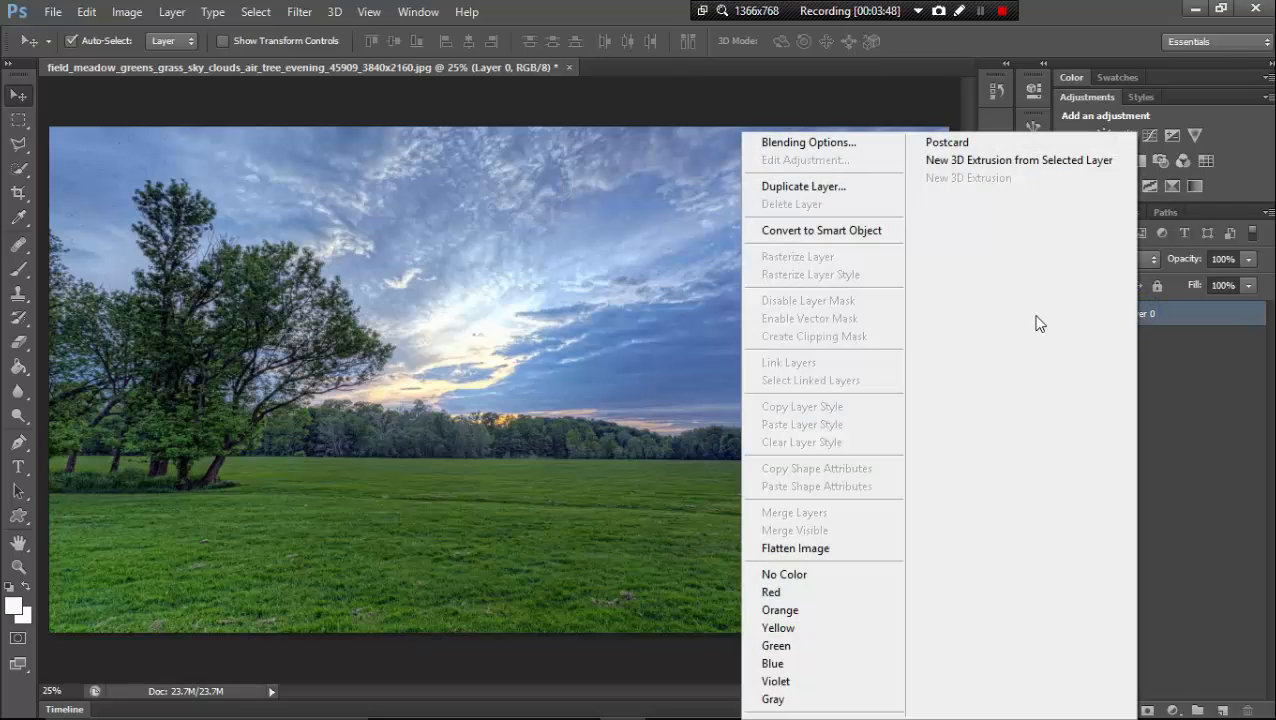
left_click(822, 190)
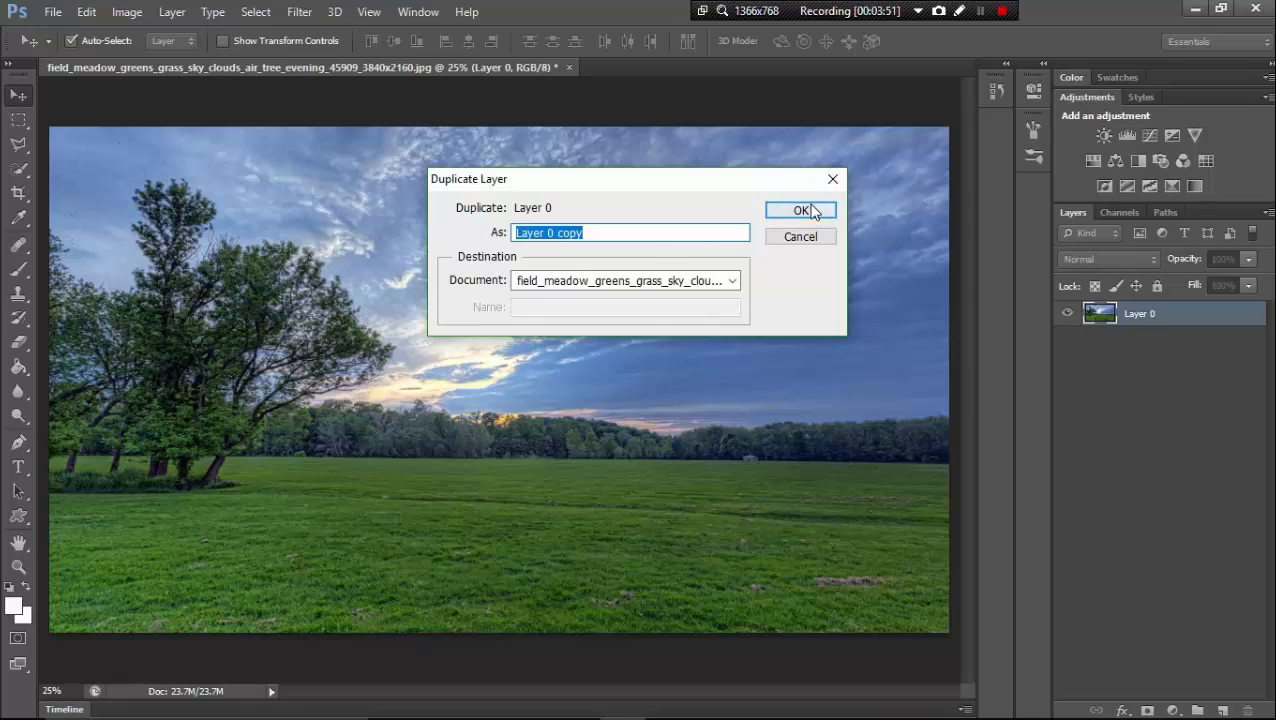
left_click(808, 210)
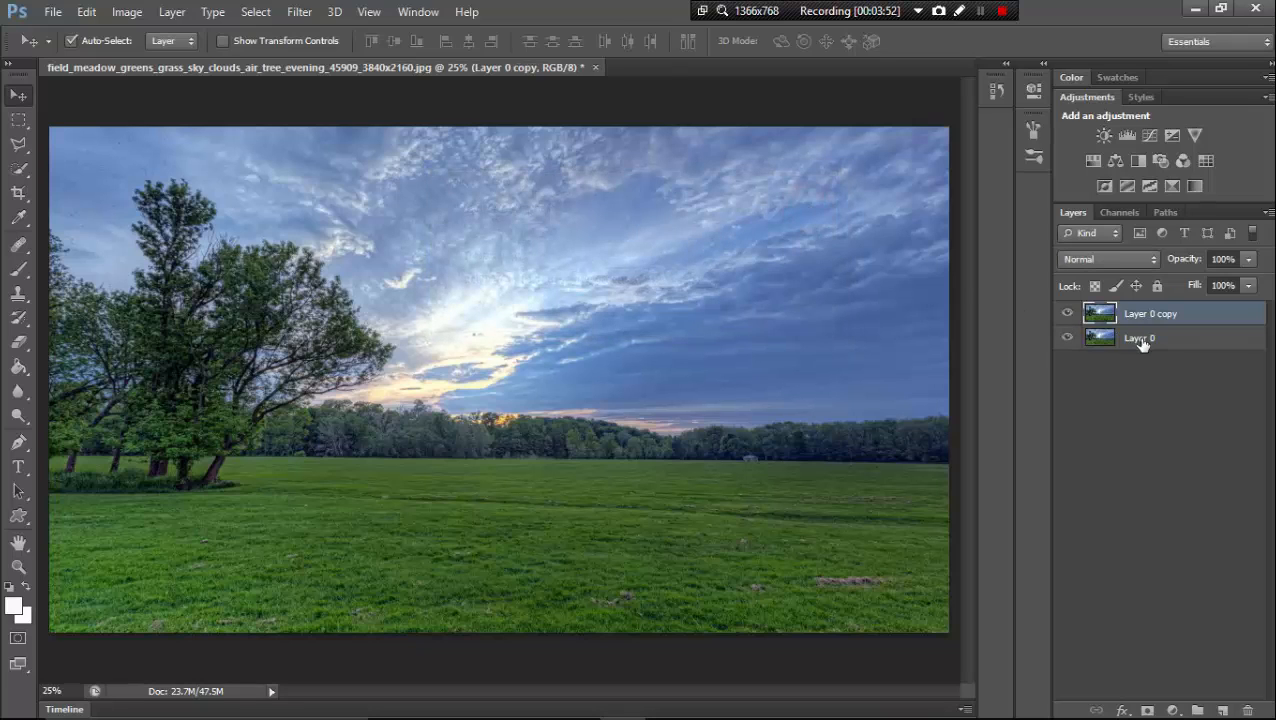
Open the Wind filter from the Stylize group for the lower layer, Layer 0
left_click(1140, 340)
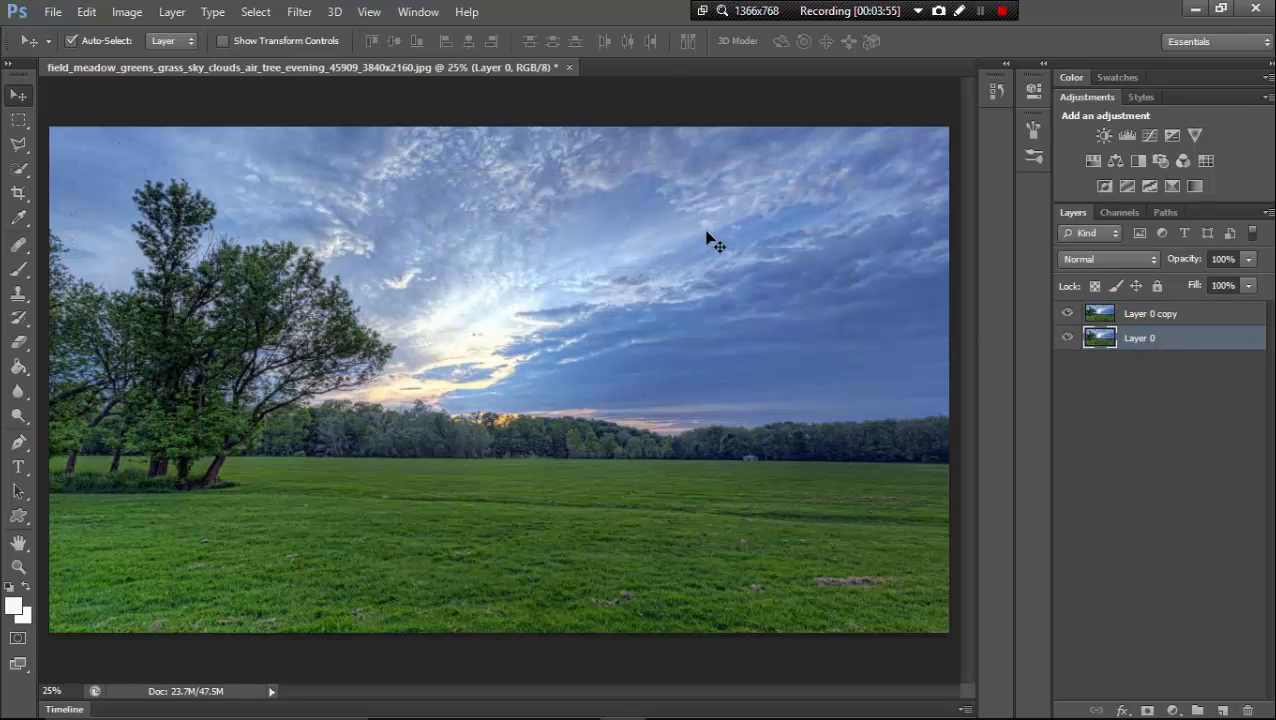
left_click(300, 12)
mouse_move(498, 306)
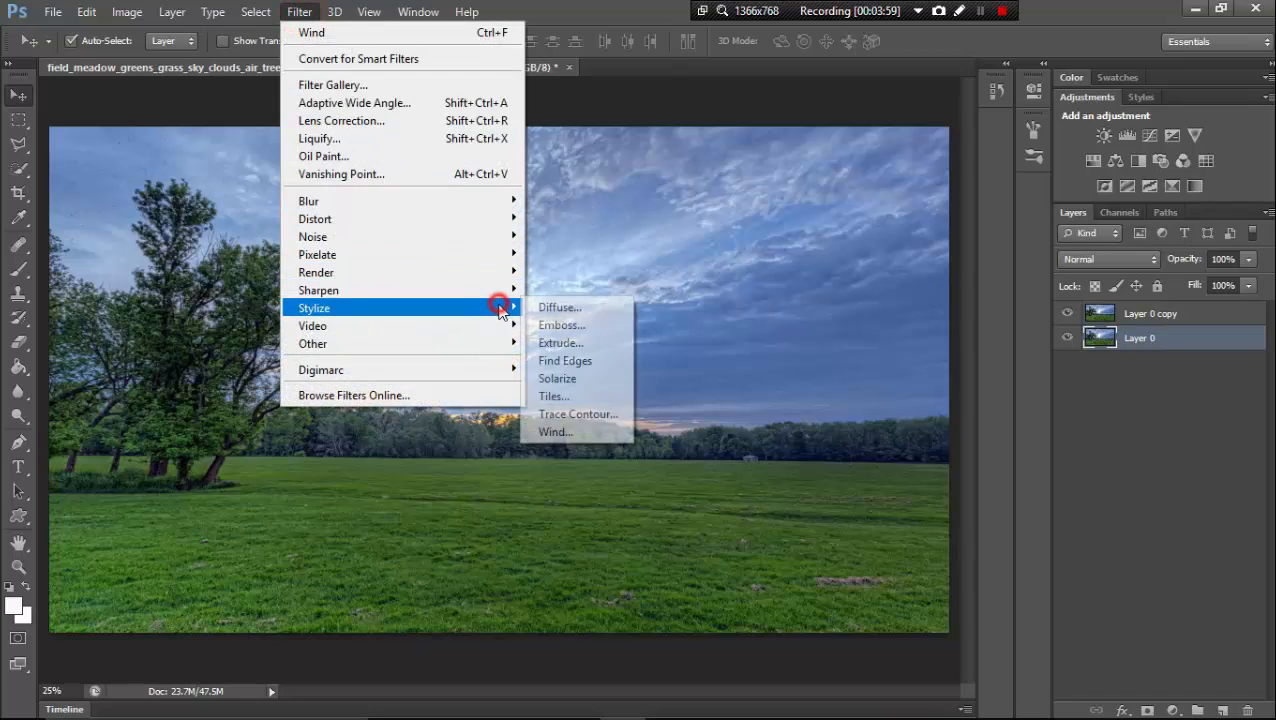
left_click(588, 431)
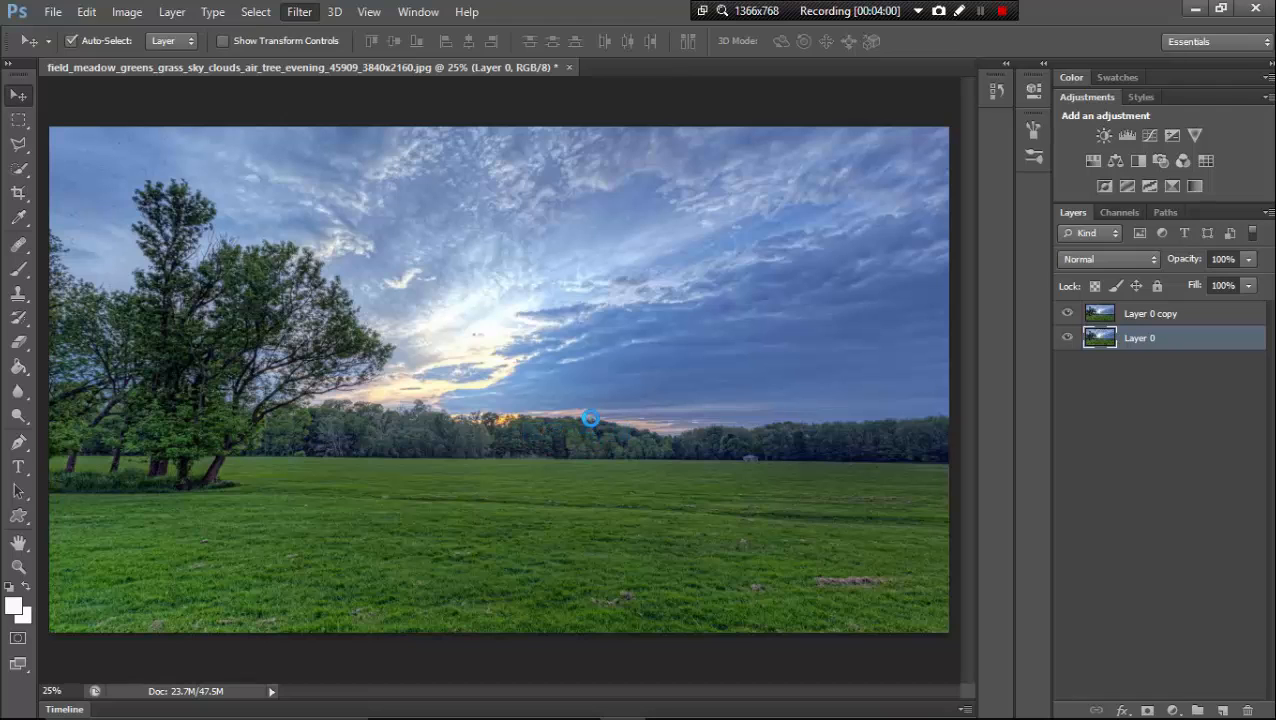
Examine the Wind filter preview at 100% over the distant trees, the grass and the large tree
left_click_drag(659, 366, 658, 259)
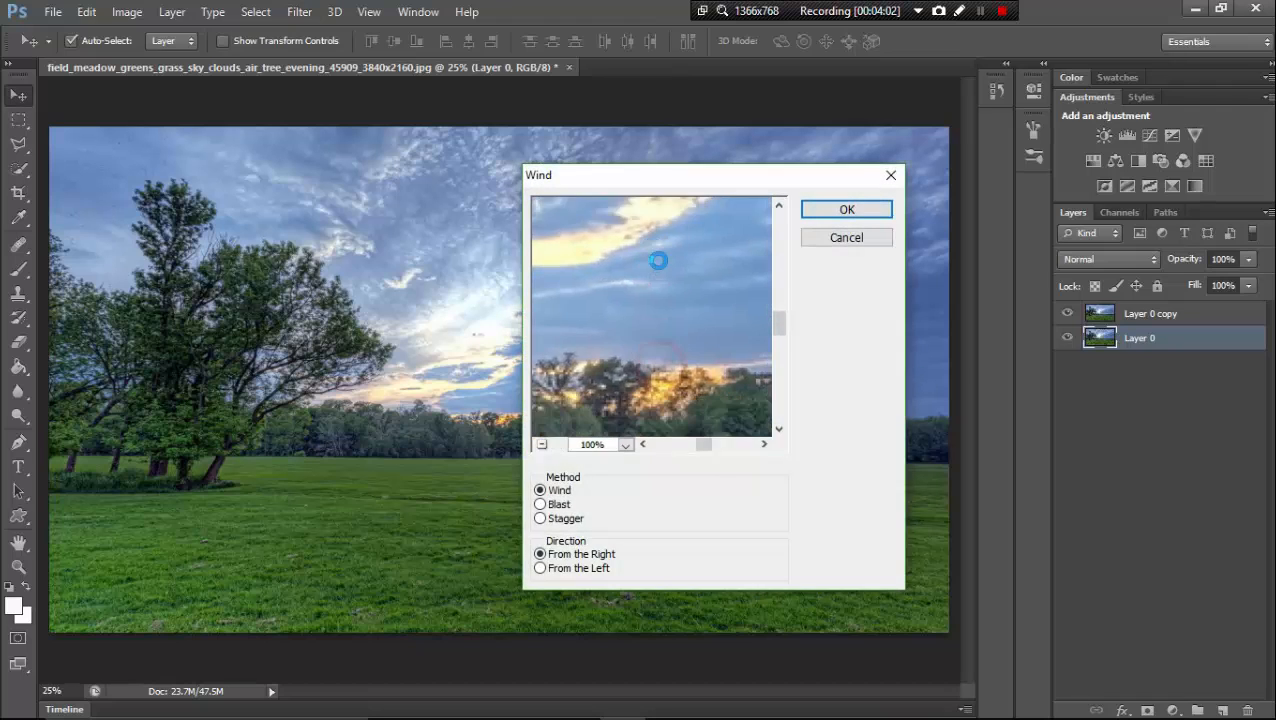
left_click_drag(617, 355, 686, 265)
left_click_drag(641, 345, 738, 290)
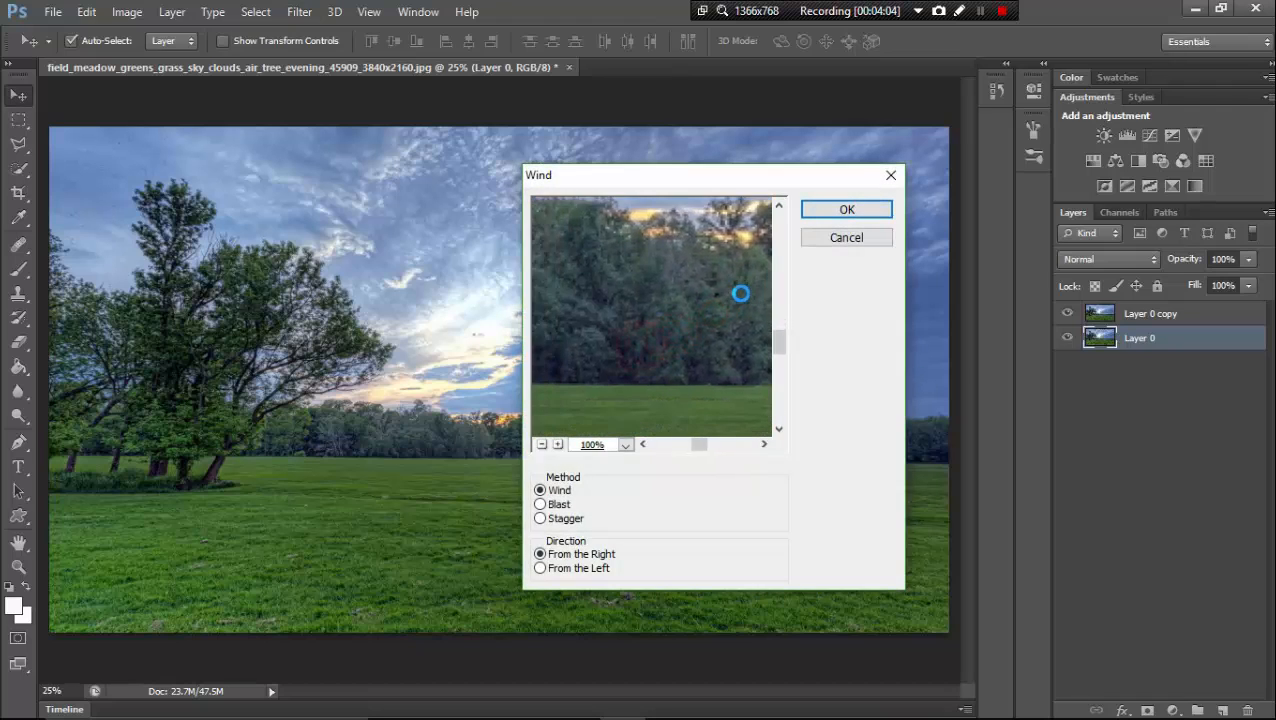
left_click_drag(584, 328, 820, 327)
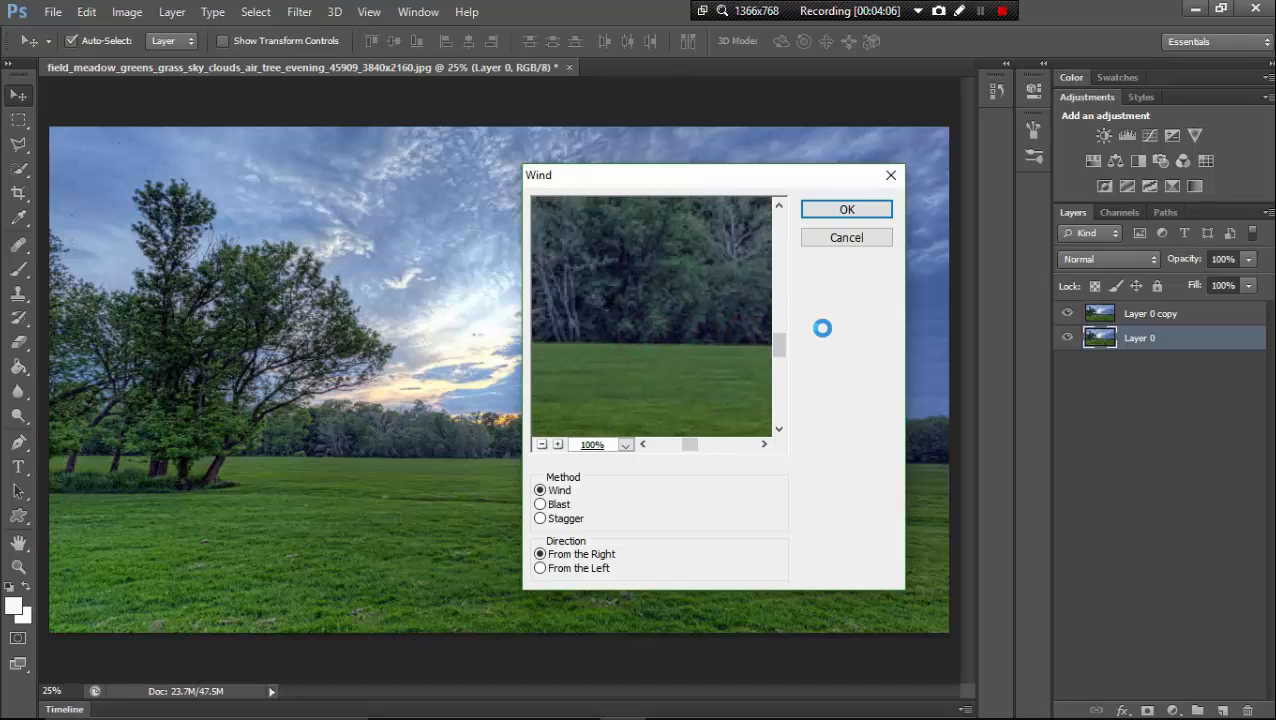
left_click_drag(621, 347, 862, 327)
scroll(729, 331, "down", 7)
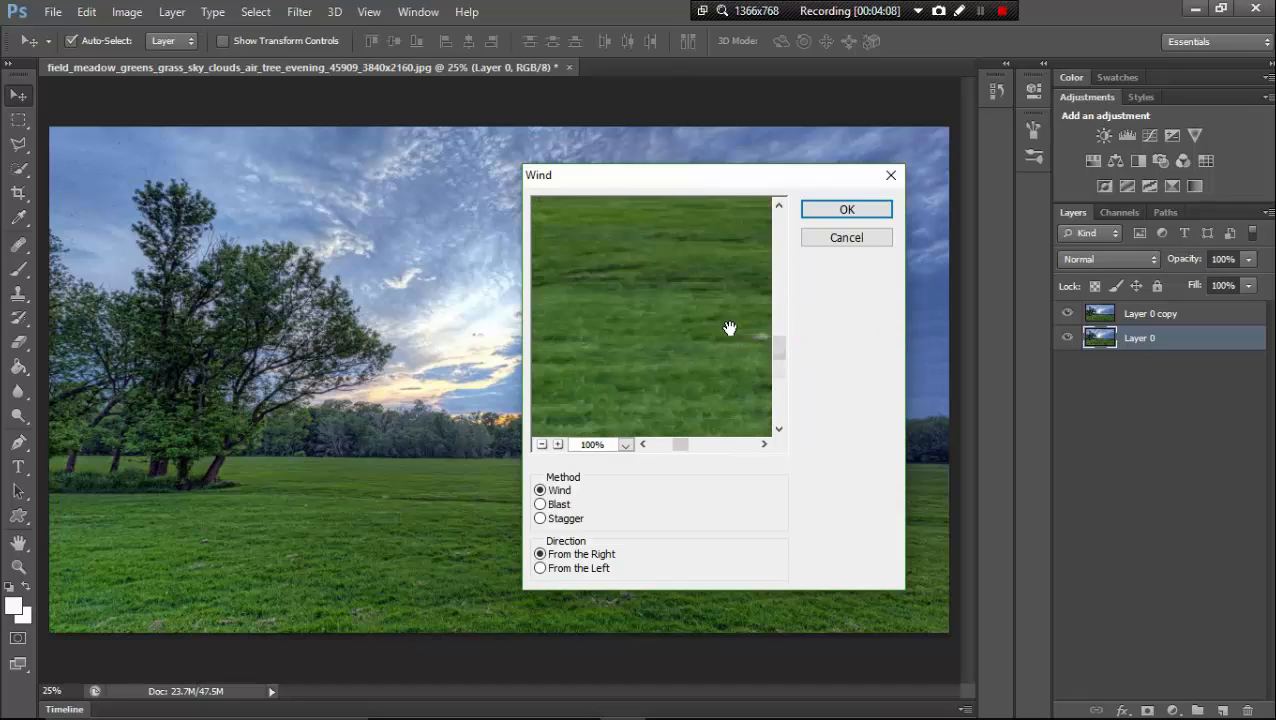
left_click_drag(626, 257, 698, 427)
left_click_drag(658, 319, 718, 490)
scroll(624, 280, "up", 5)
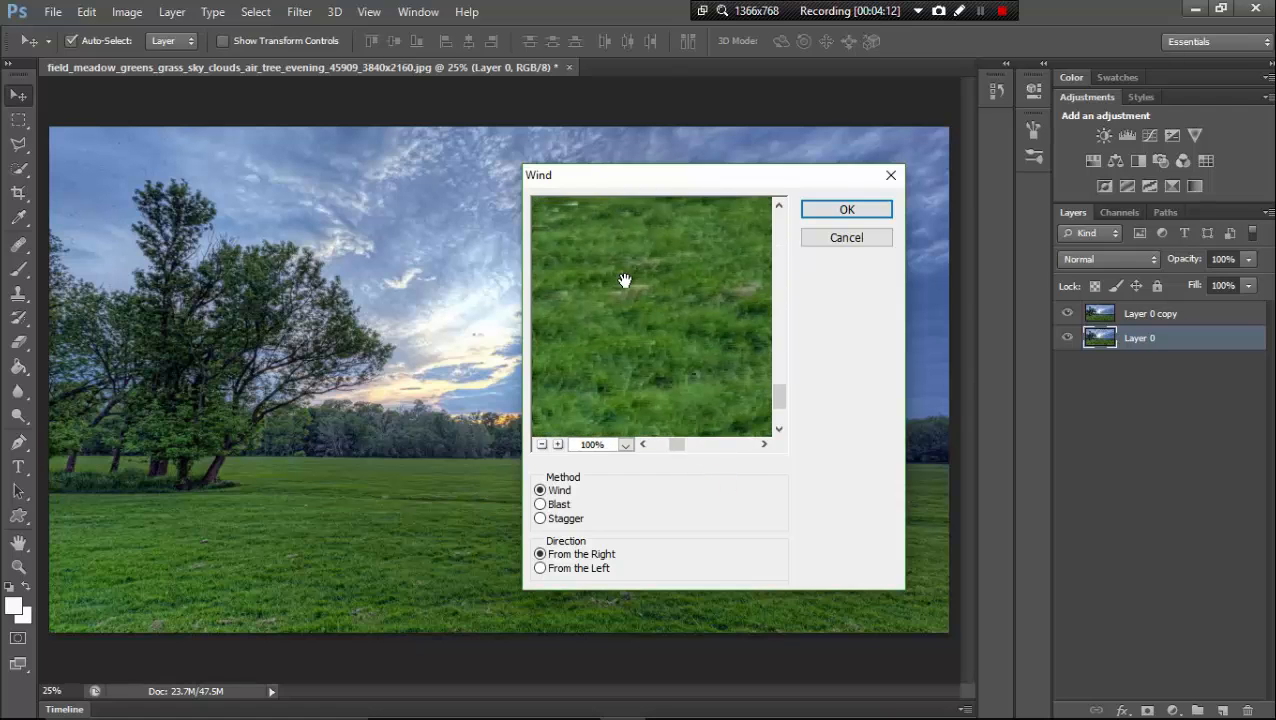
scroll(634, 275, "down", 3)
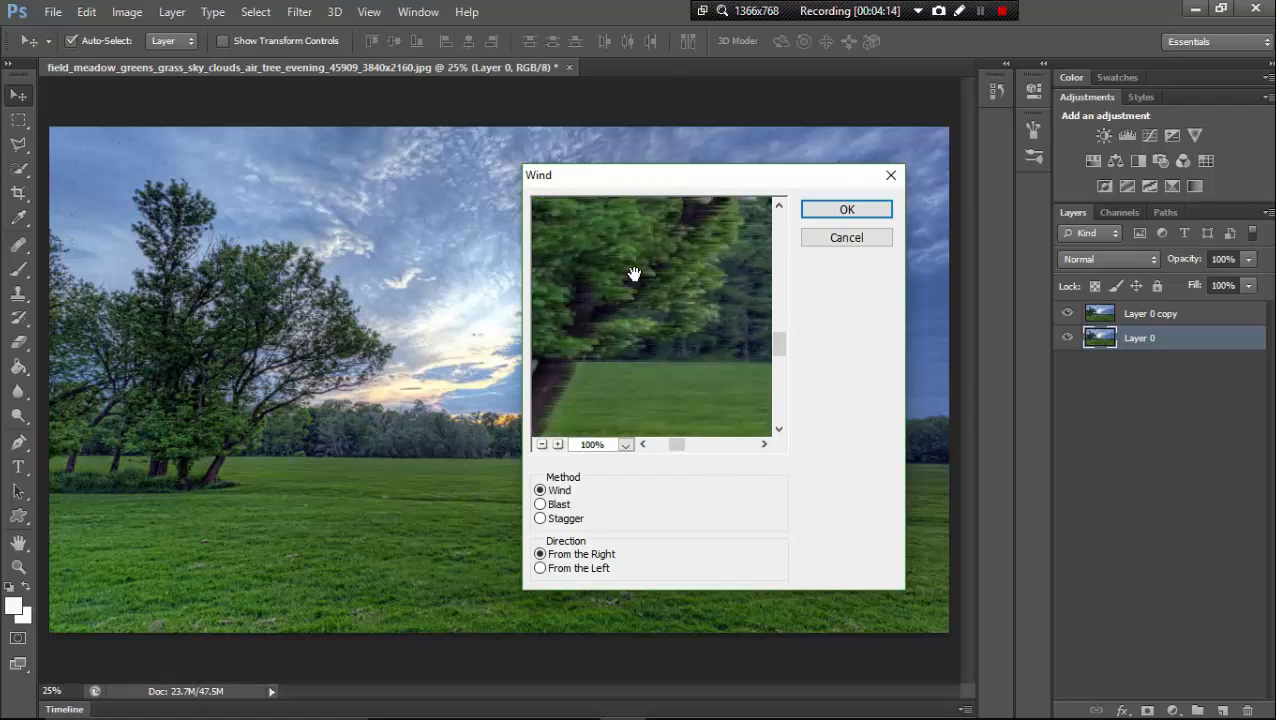
scroll(635, 278, "up", 3)
left_click_drag(635, 279, 578, 430)
scroll(598, 328, "down", 1)
scroll(625, 368, "down", 1)
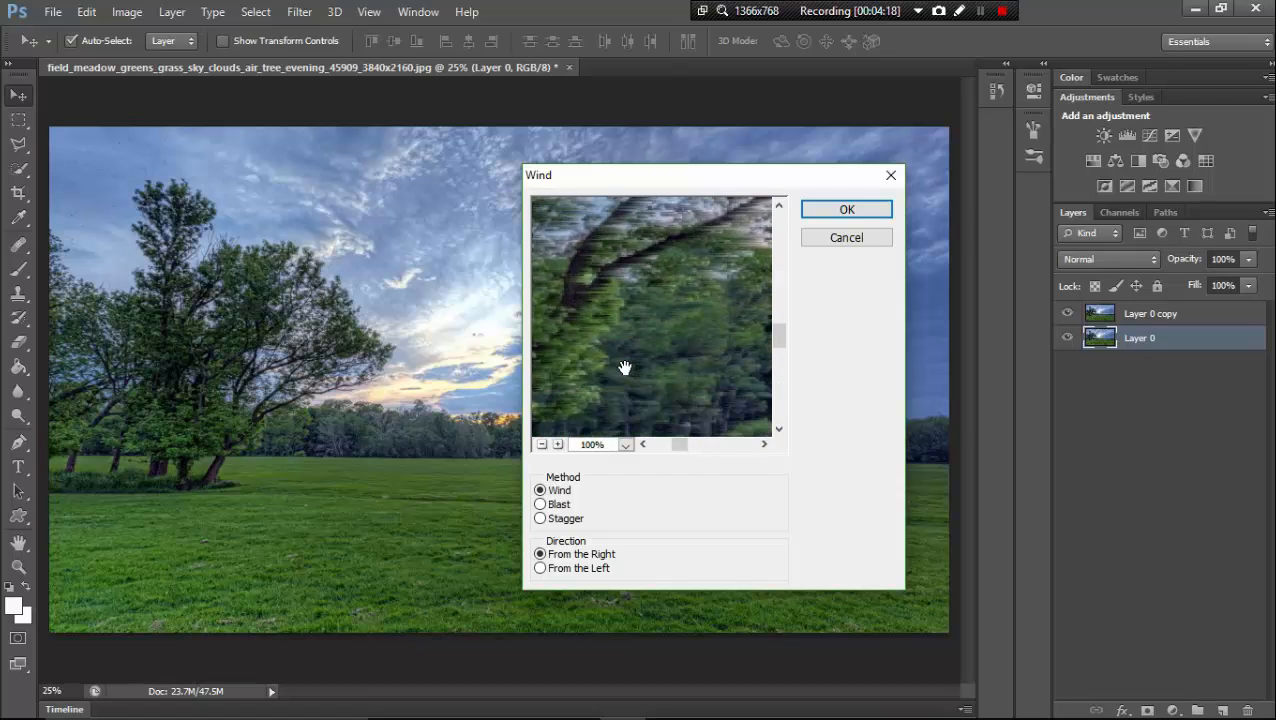
scroll(700, 360, "down", 3)
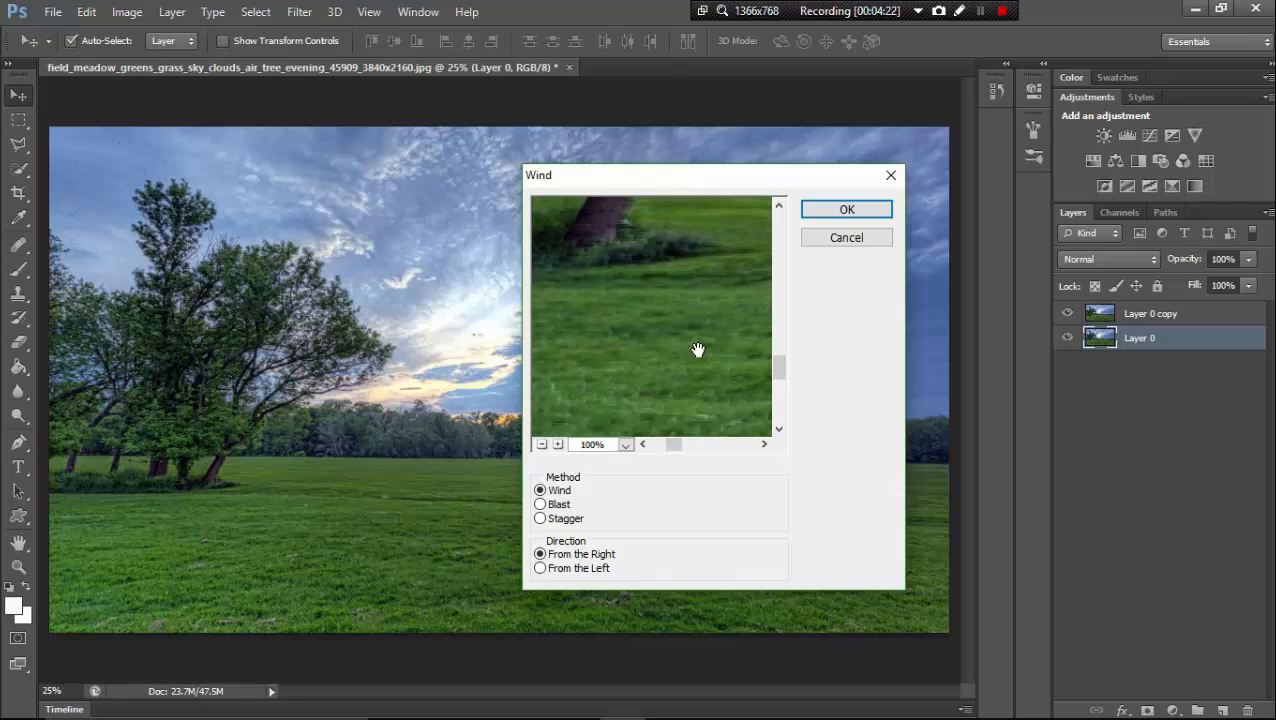
scroll(698, 349, "down", 1)
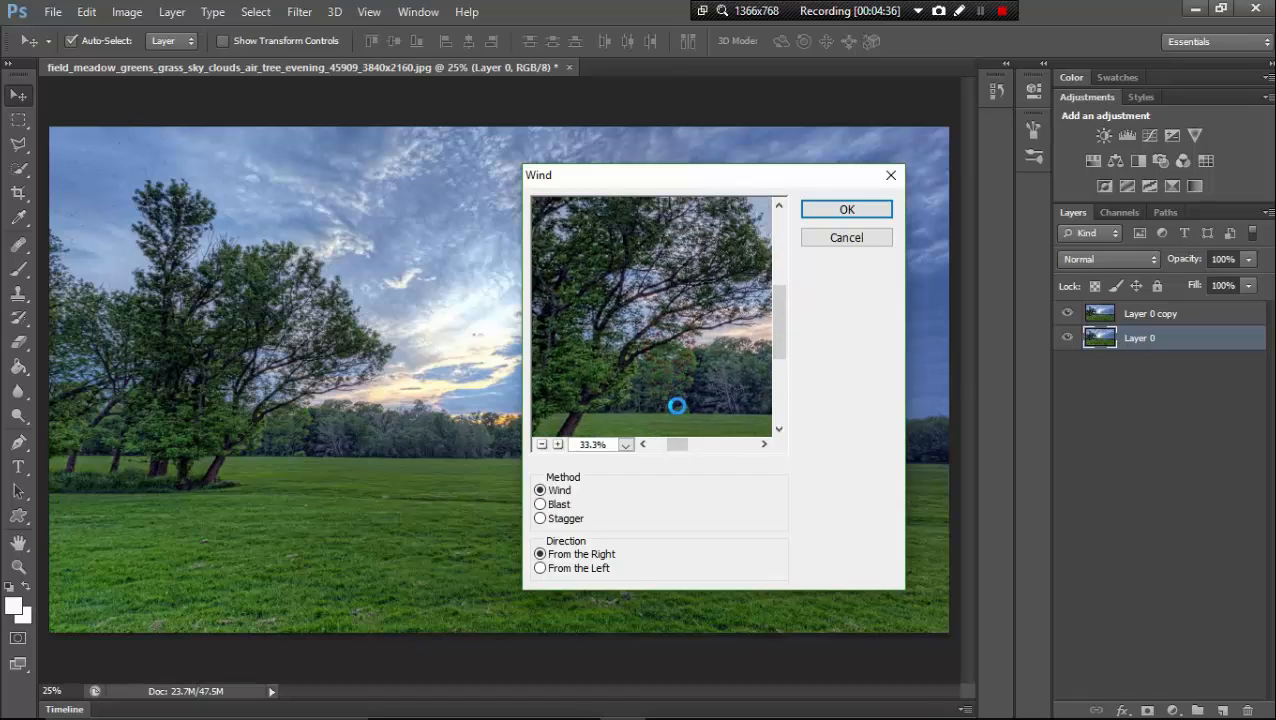
Check the large tree in the preview at 50% and 33.3%, and apply the Wind method from the right
left_click_drag(677, 405, 624, 421)
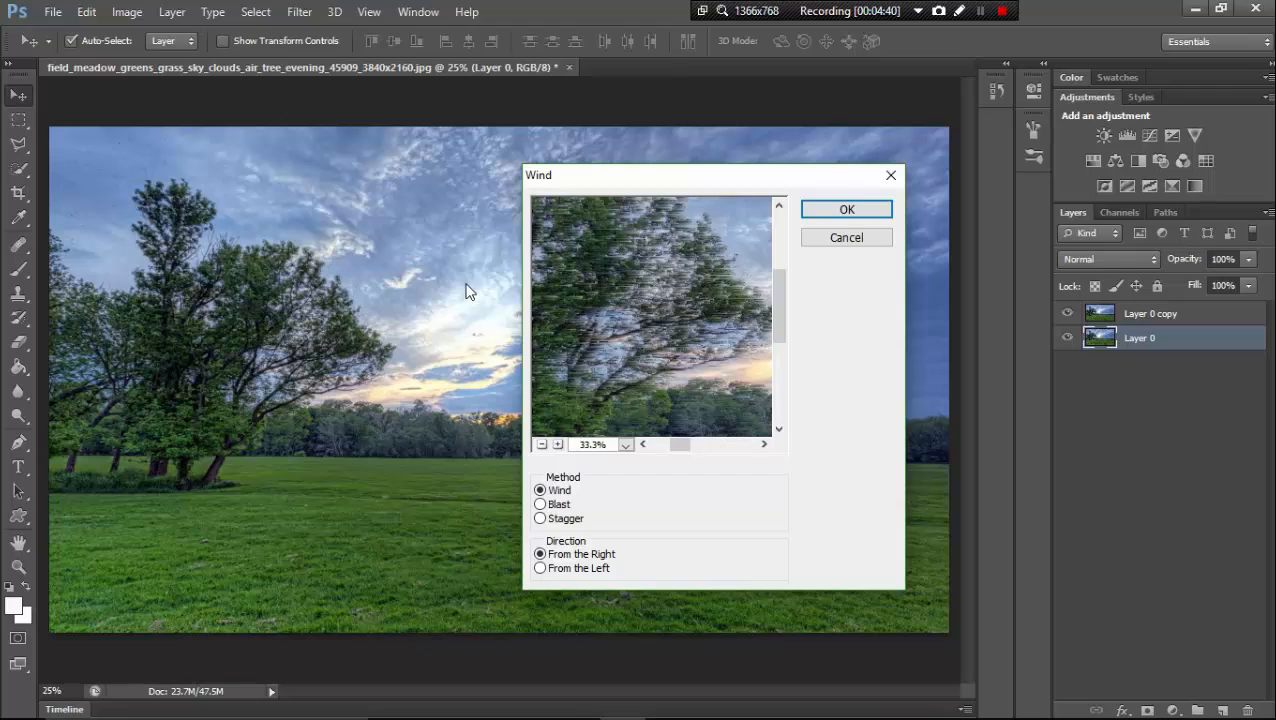
mouse_move(703, 407)
left_mouse_down()
mouse_move(692, 325)
mouse_move(705, 366)
mouse_move(690, 376)
left_mouse_up()
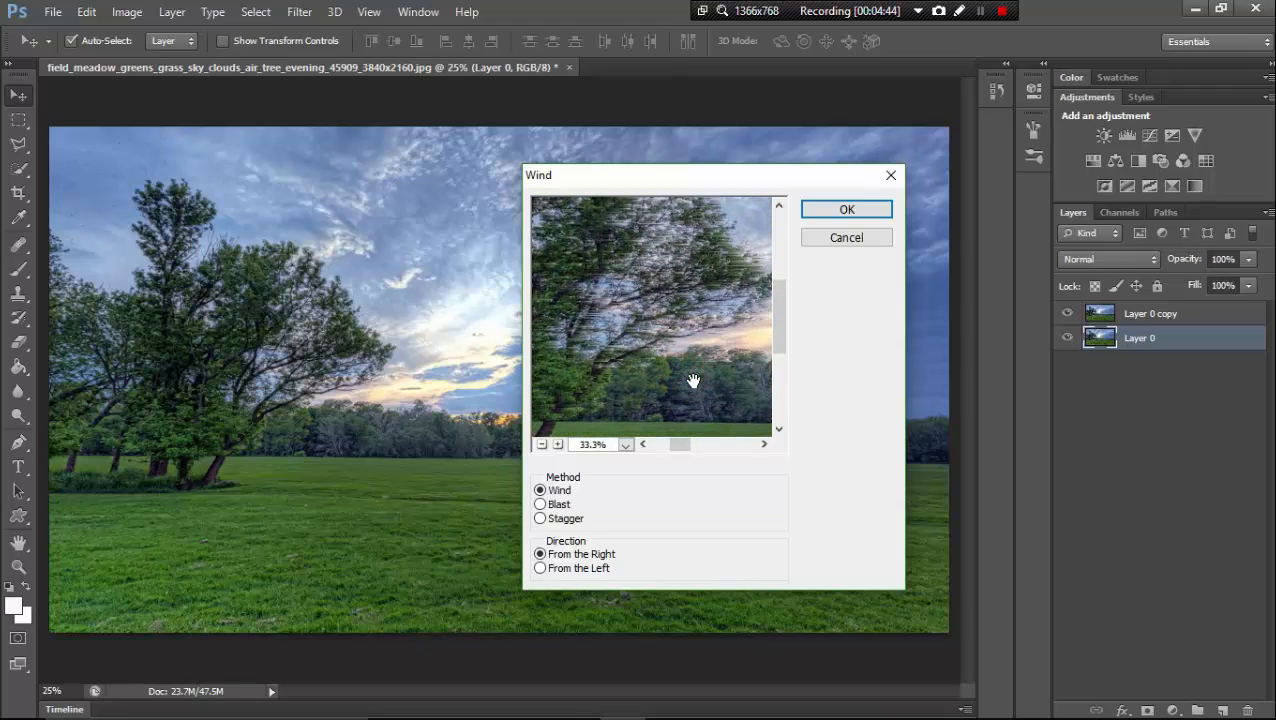
left_click(558, 445)
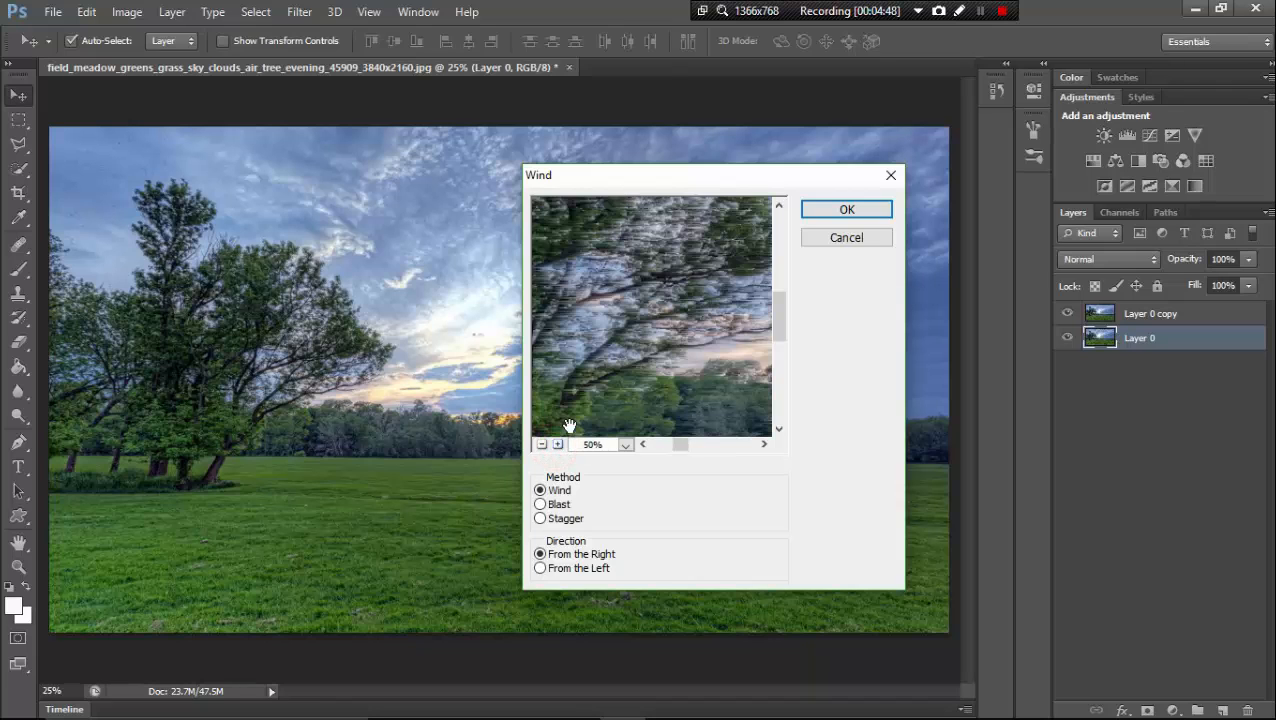
left_click_drag(643, 321, 621, 370)
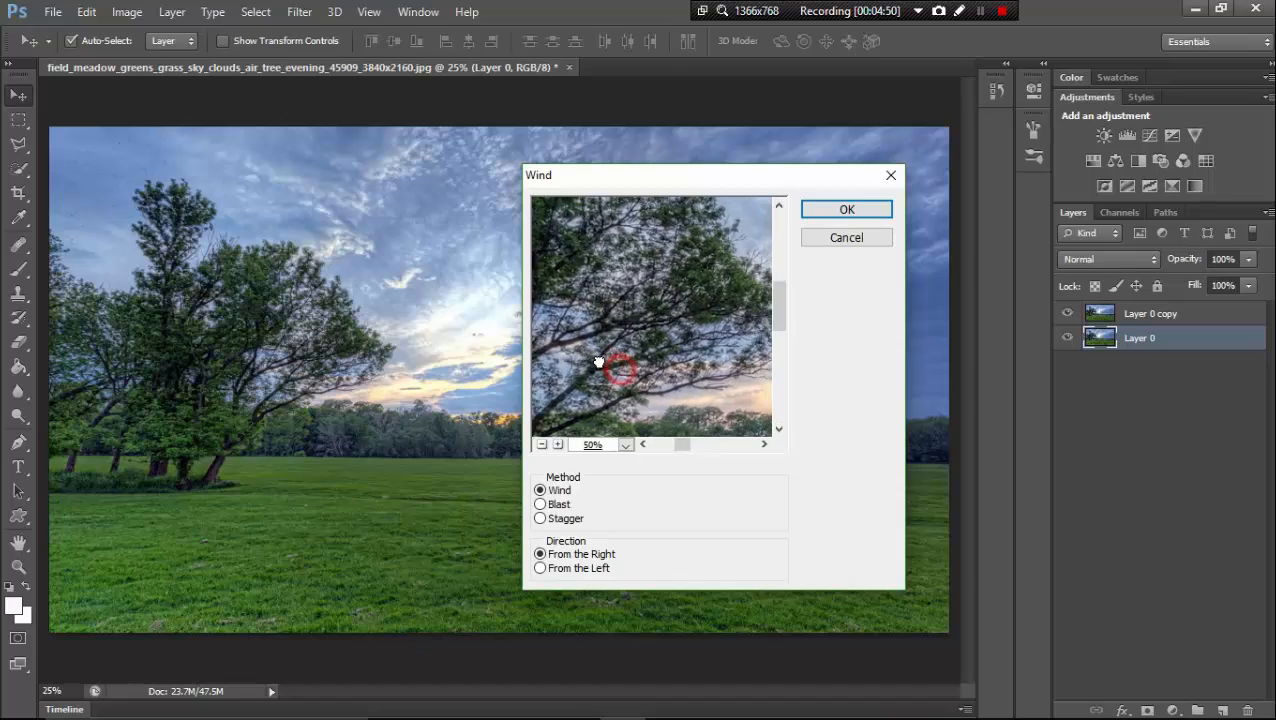
left_click(542, 445)
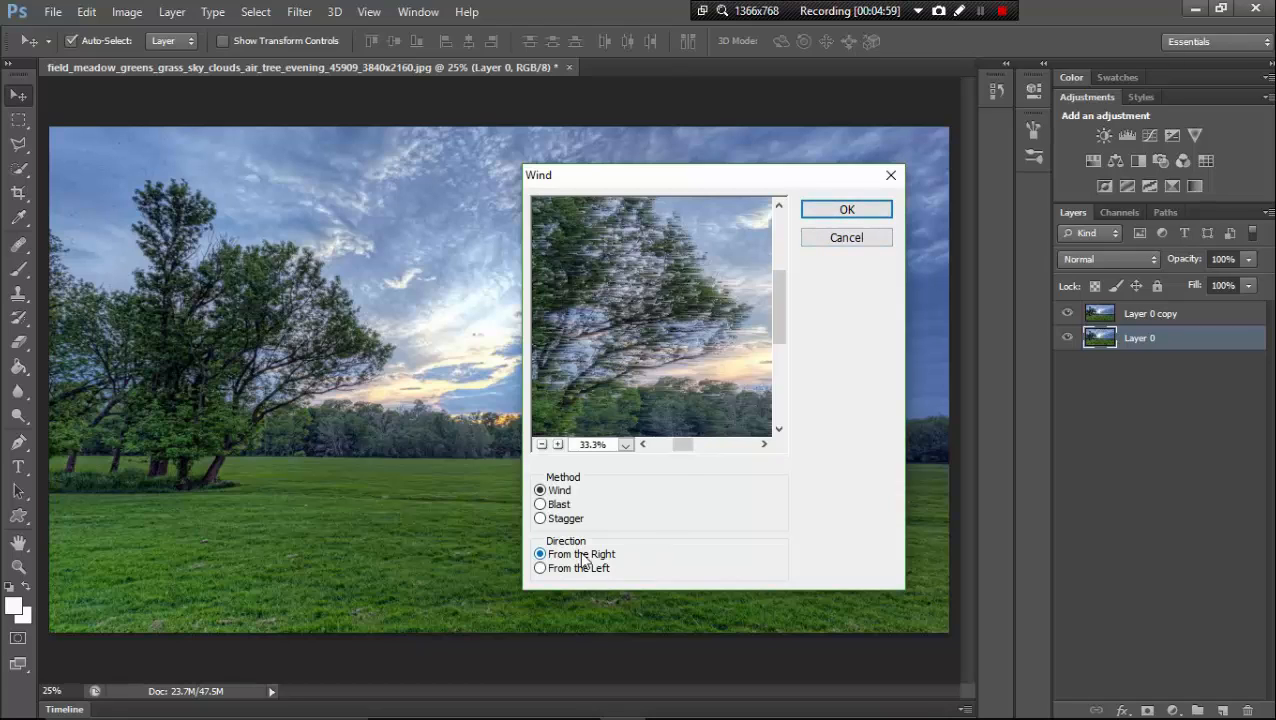
left_click(847, 211)
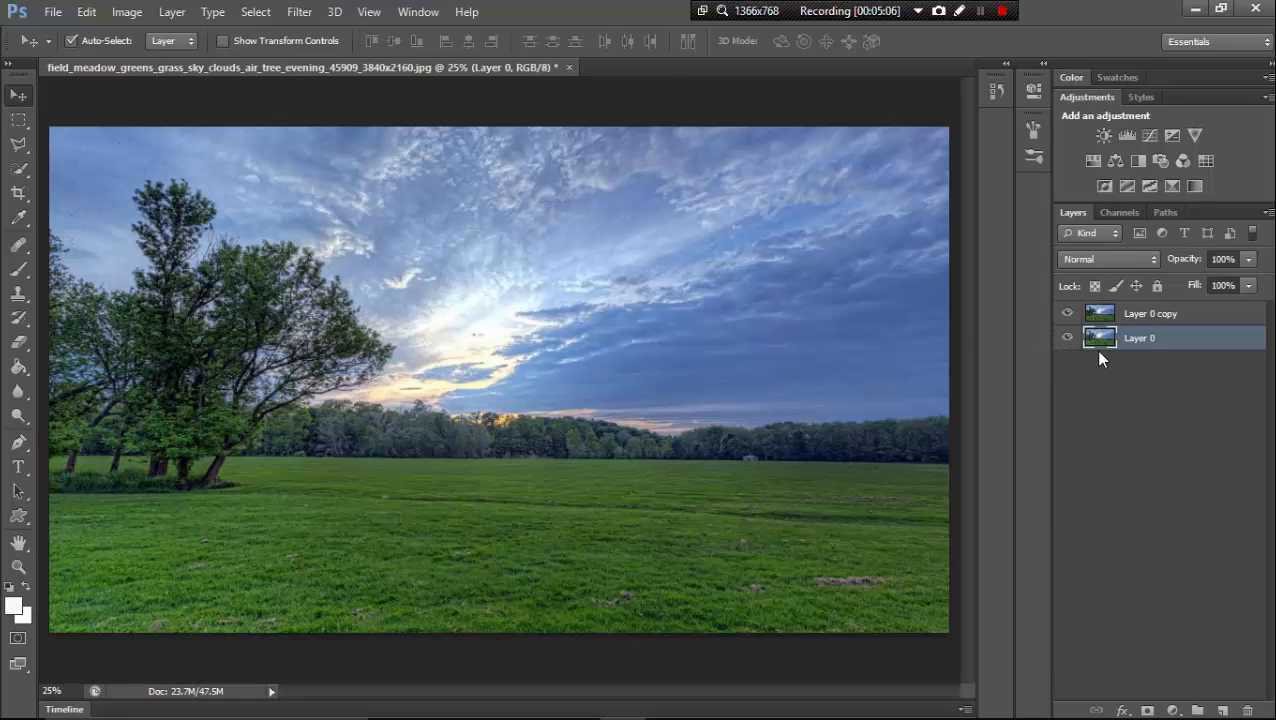
Compare the wind-filtered Layer 0 with the original by toggling layer visibility, and leave both layers shown
left_click(1068, 339)
left_click(1068, 339)
left_click(1068, 316)
left_click(1068, 316)
left_click(1068, 315)
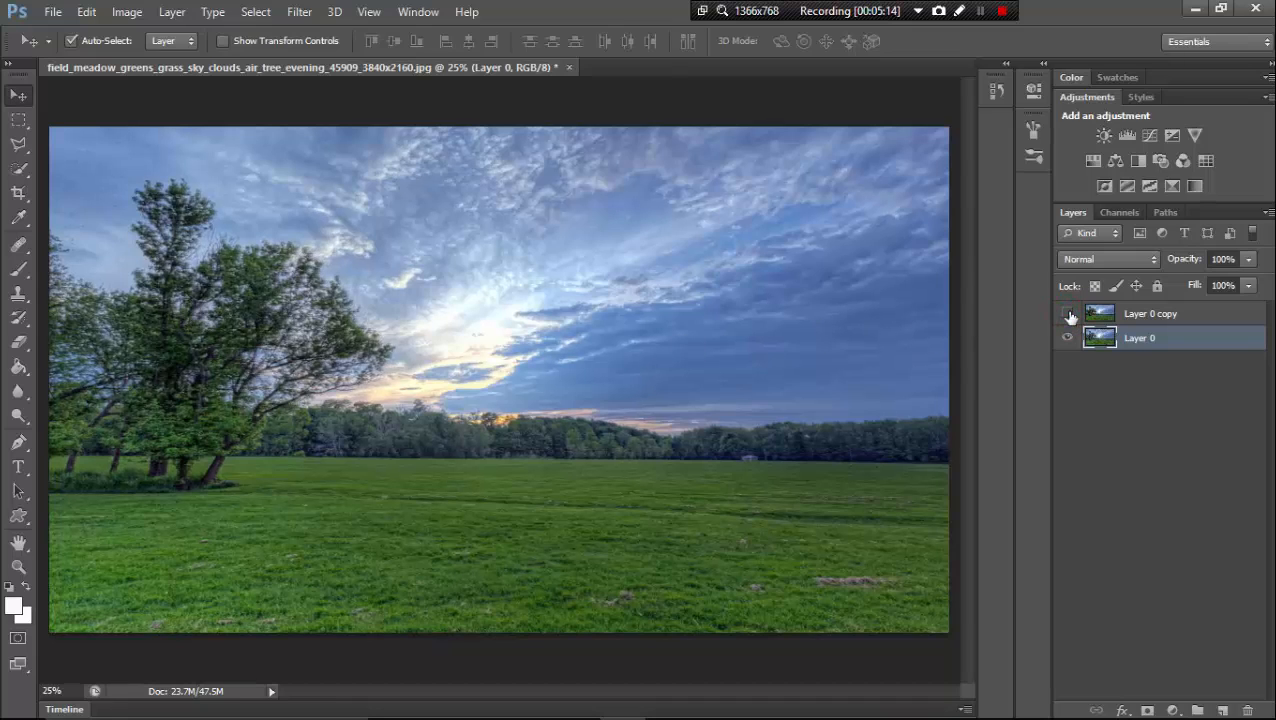
left_click(1068, 315)
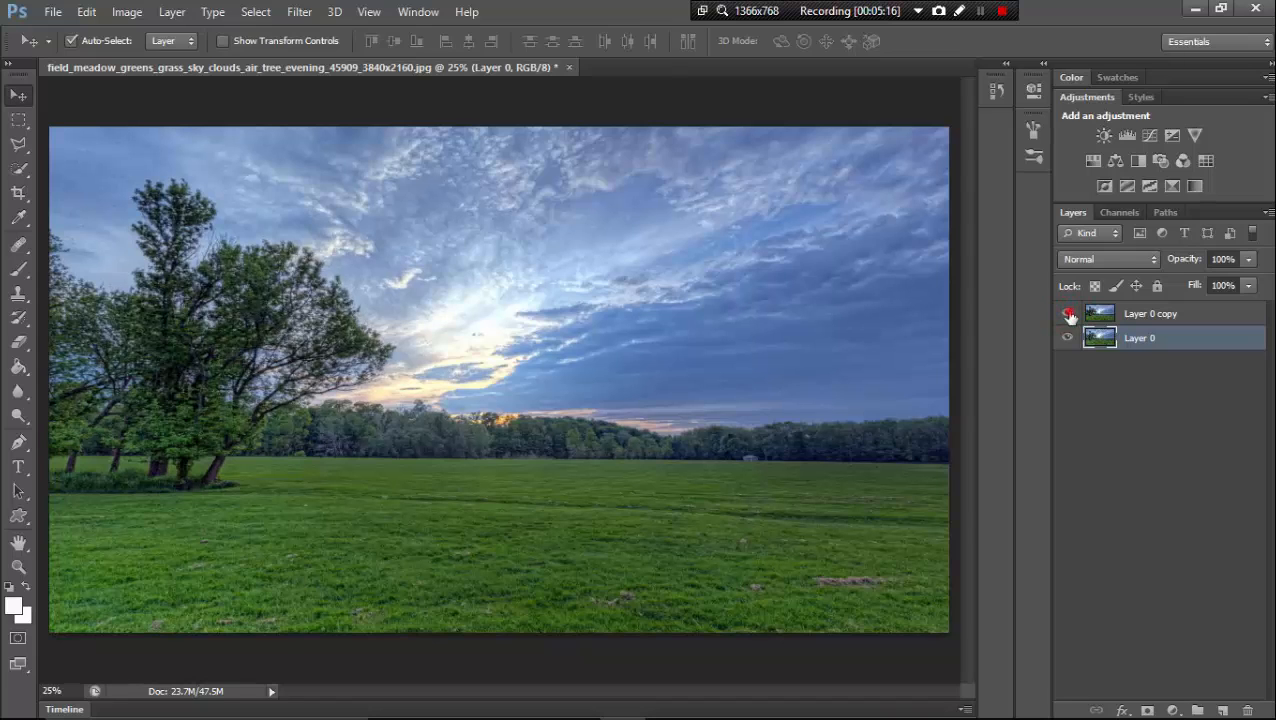
left_click(1068, 315)
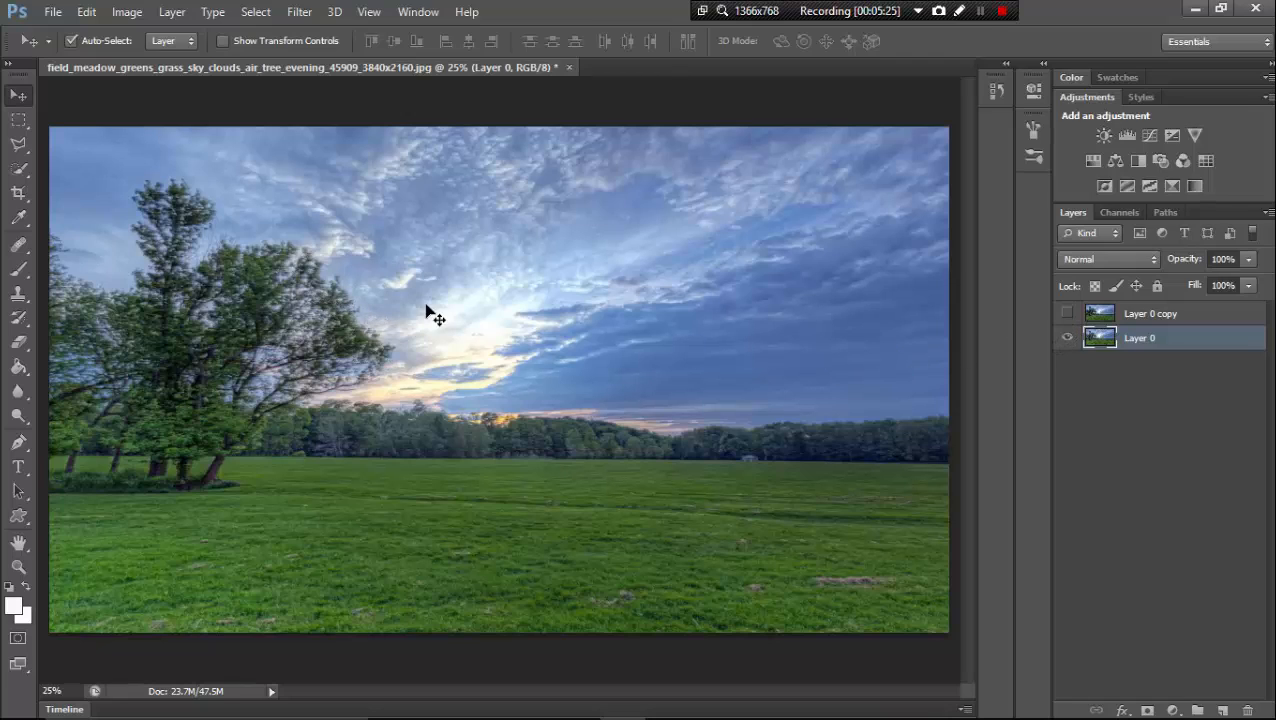
left_click(1068, 314)
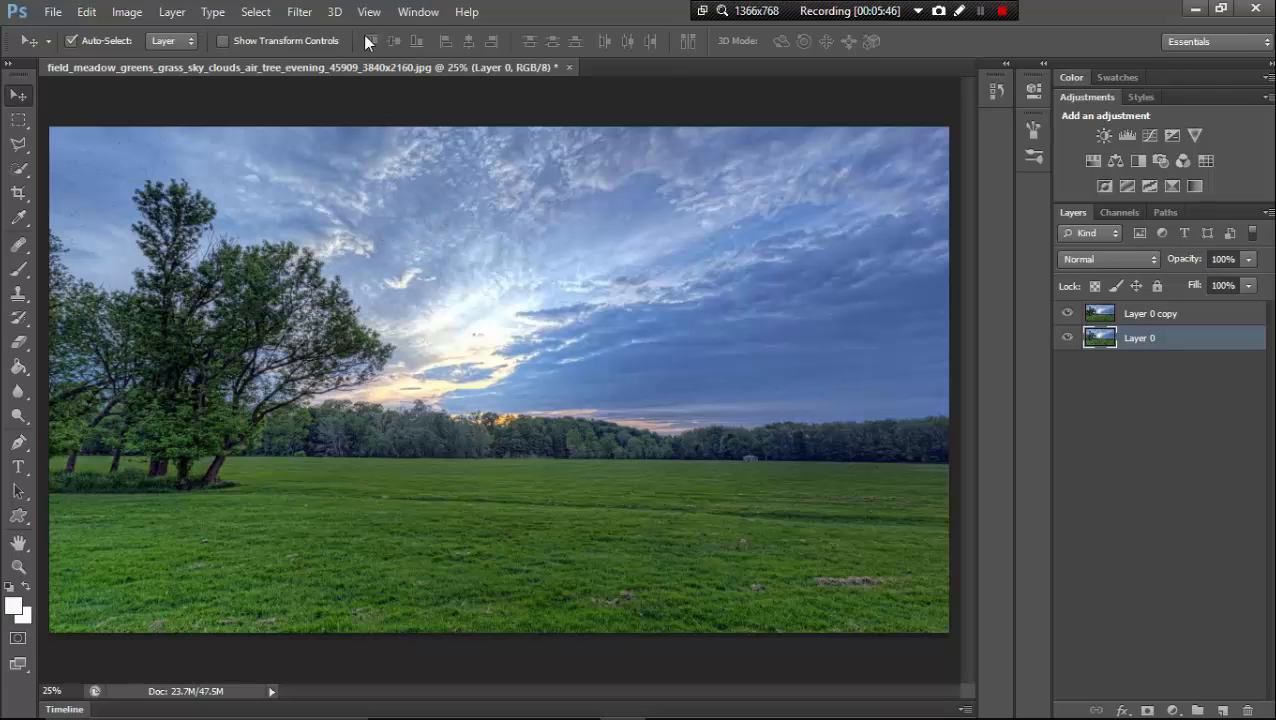
Apply the Oil Paint filter to Layer 0 with increased Stylization and Cleanliness
left_click(301, 13)
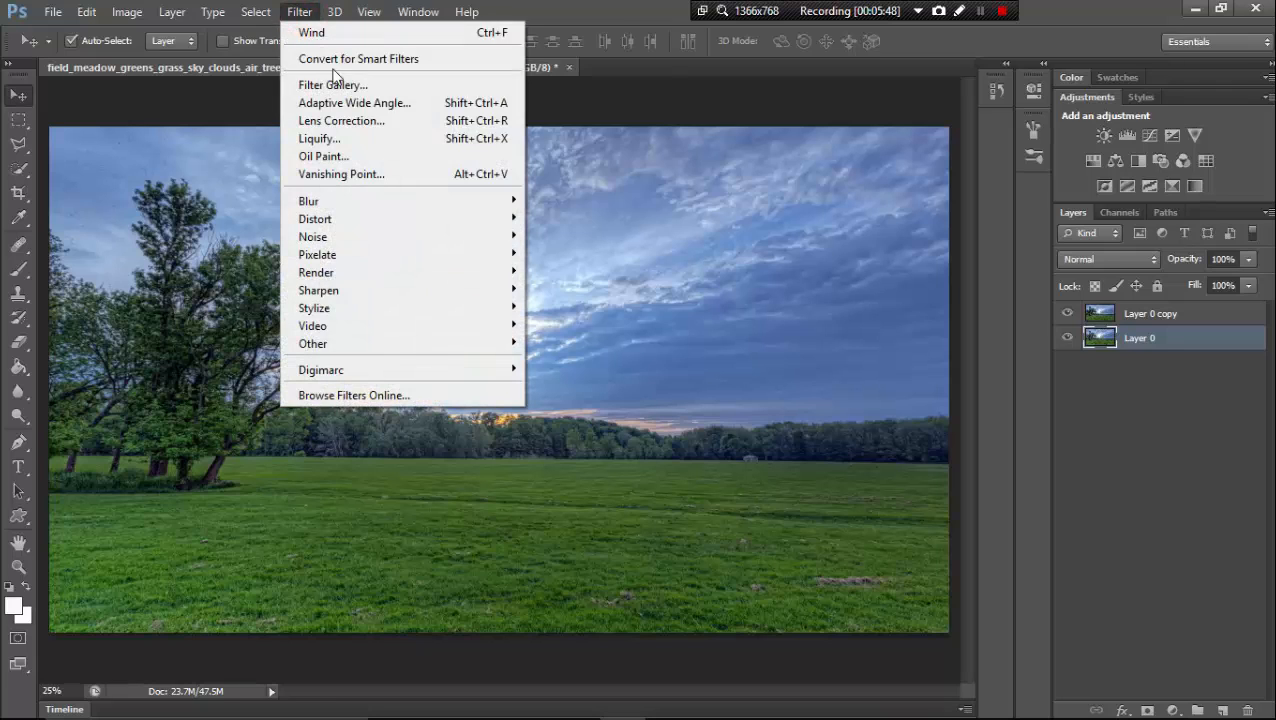
left_click(389, 160)
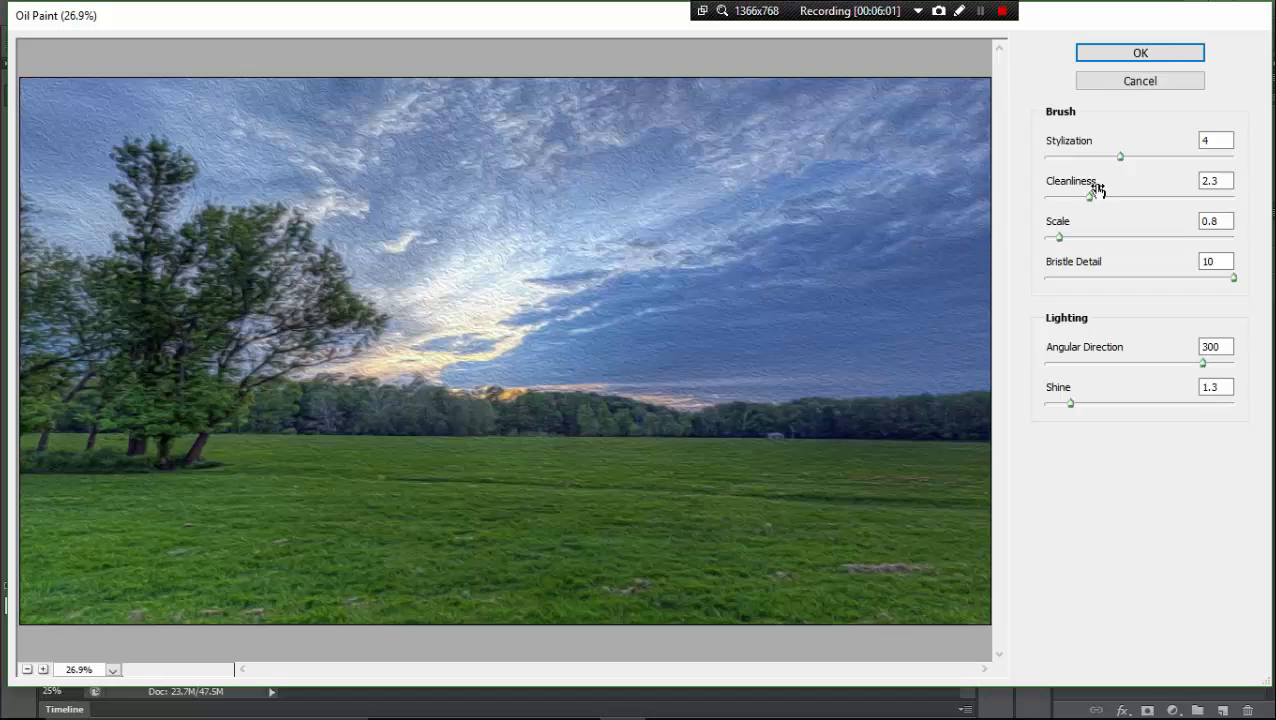
left_click_drag(1121, 158, 1181, 162)
left_click_drag(1089, 197, 1205, 219)
left_click(1115, 56)
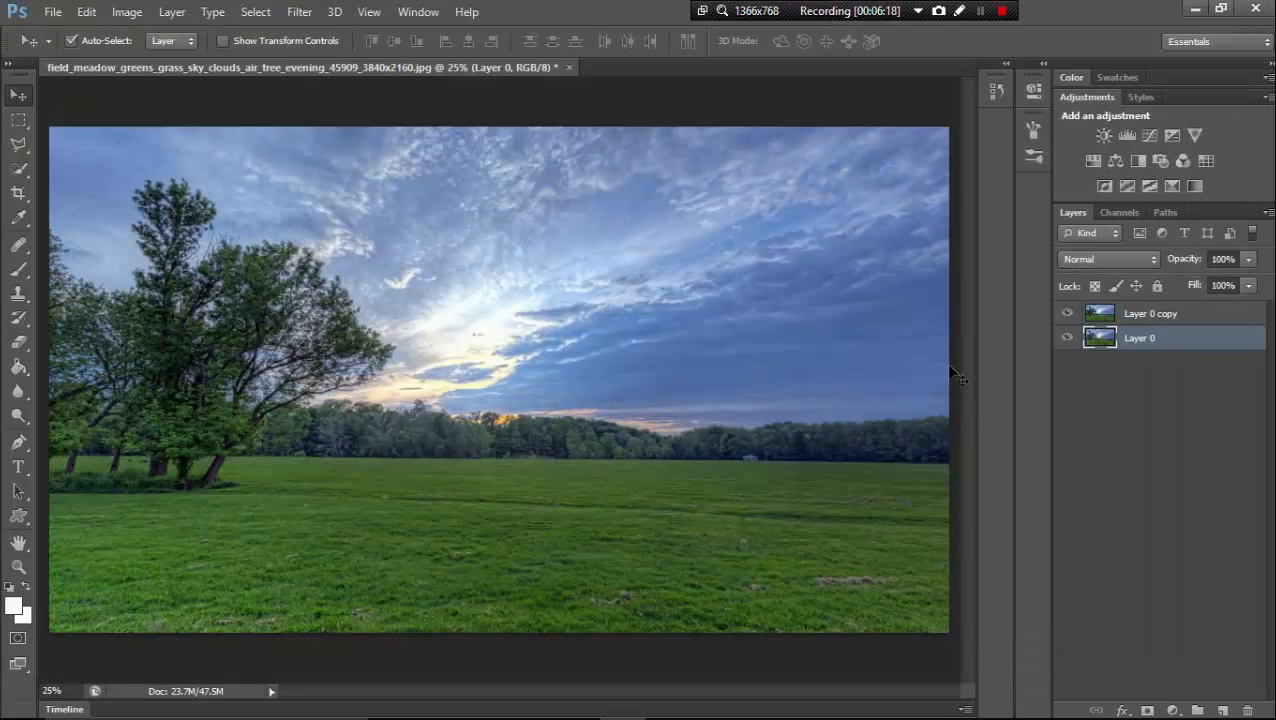
Remove the unfiltered upper layer, Layer 0 copy, keeping only the filtered Layer 0
left_click(1112, 320)
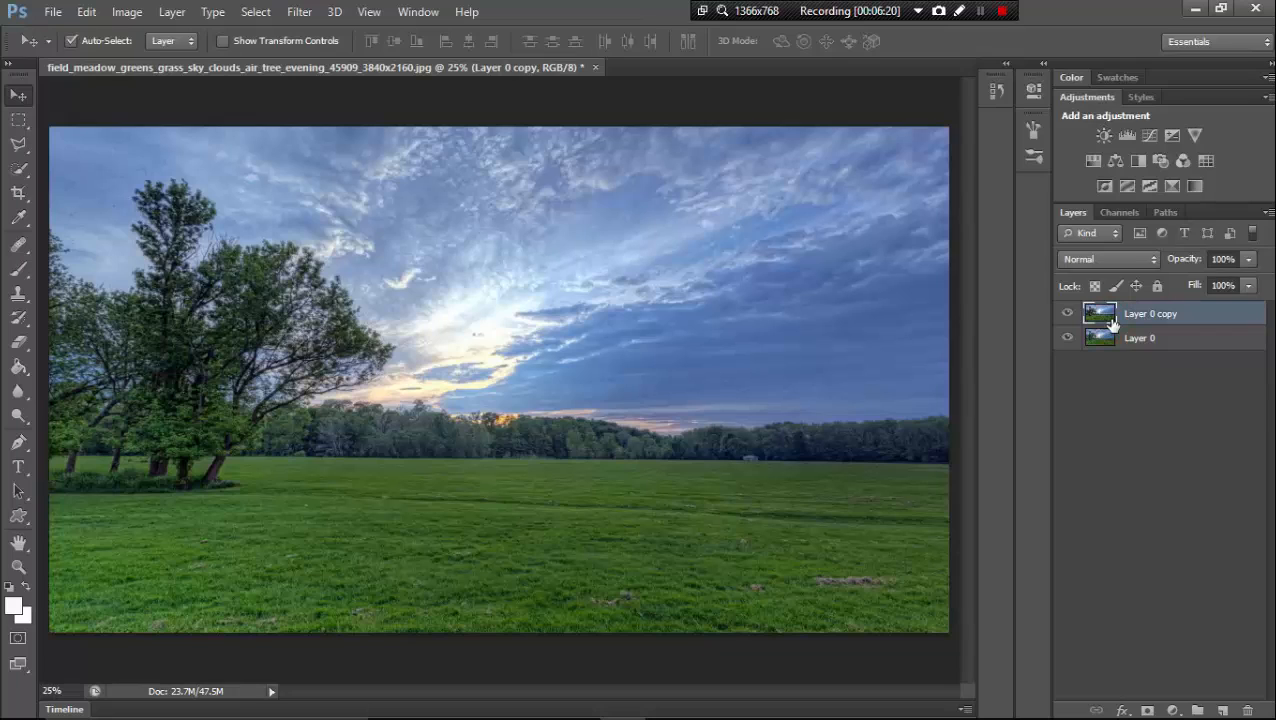
left_click(1118, 340)
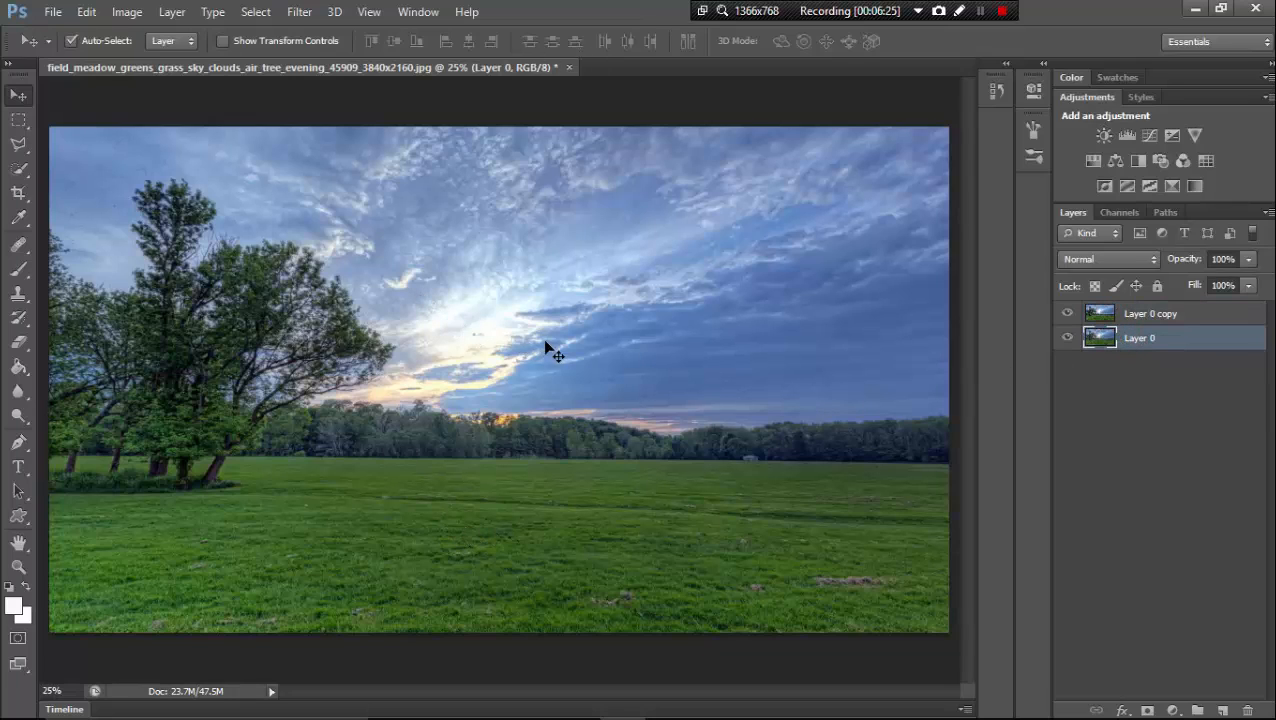
left_click(1084, 314)
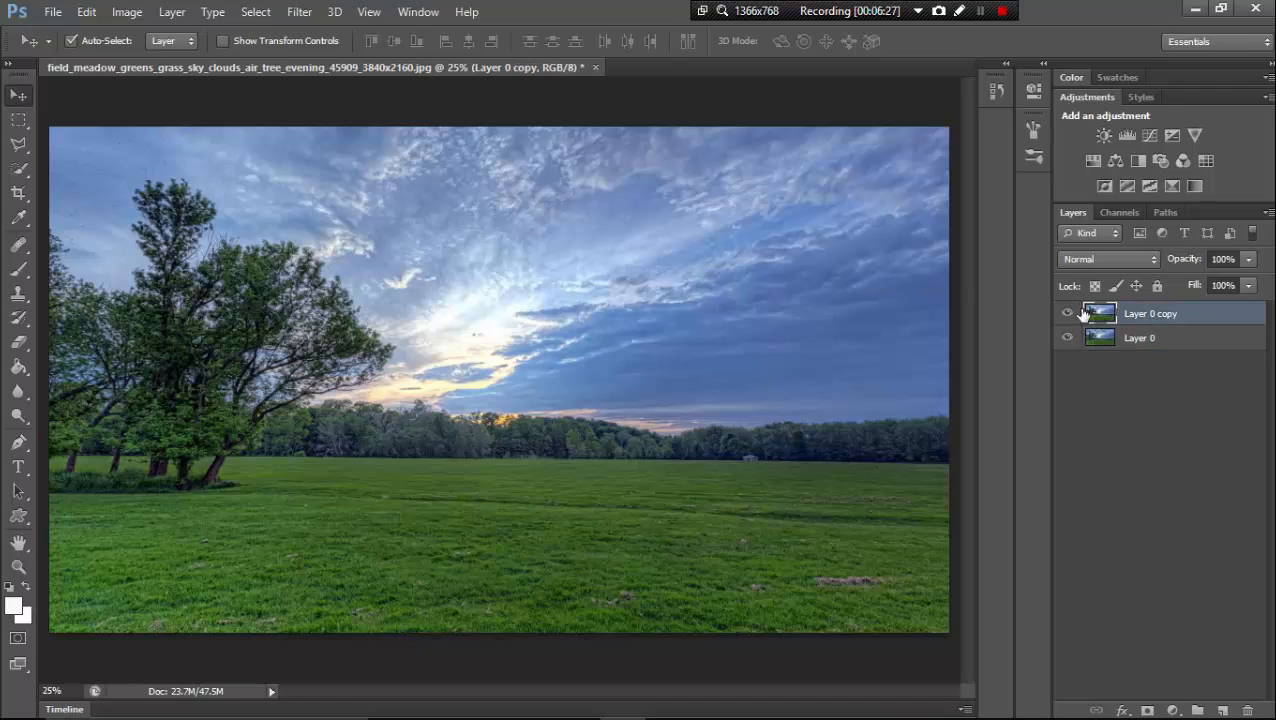
key("ctrl+e")
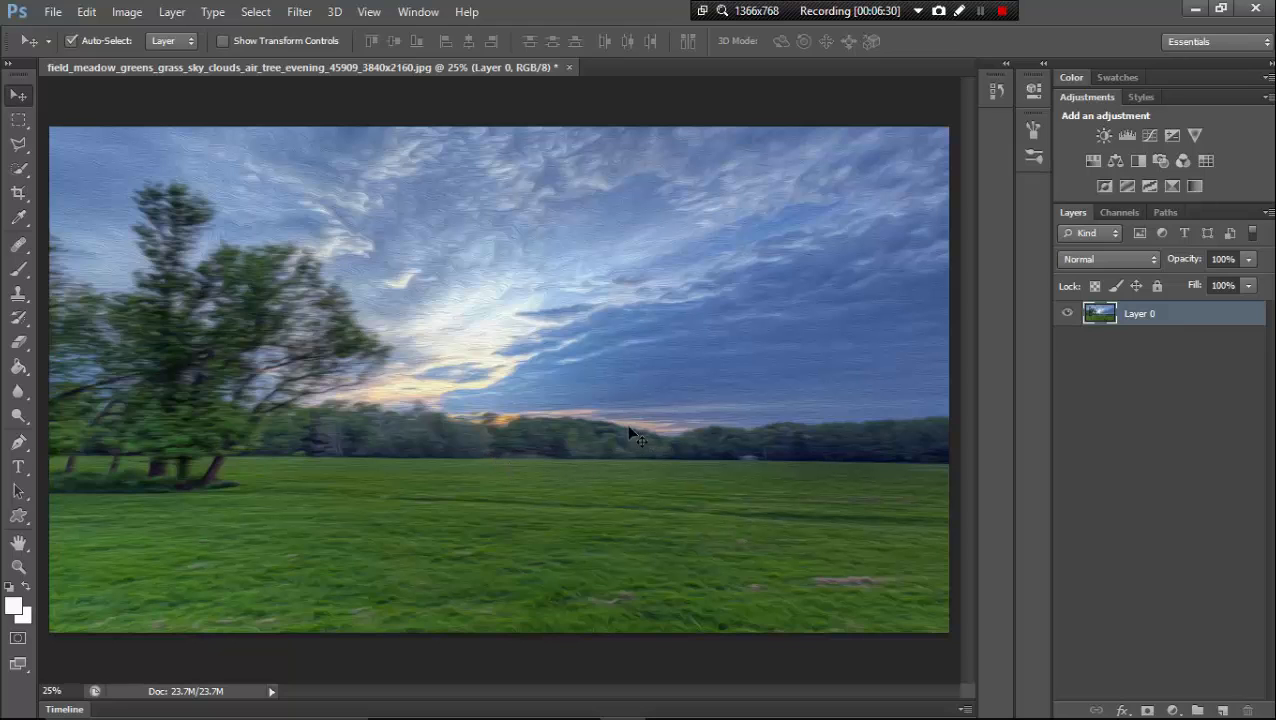
Apply the Oil Paint filter to Layer 0 again with the brush Scale raised to about 9.01
left_click(300, 14)
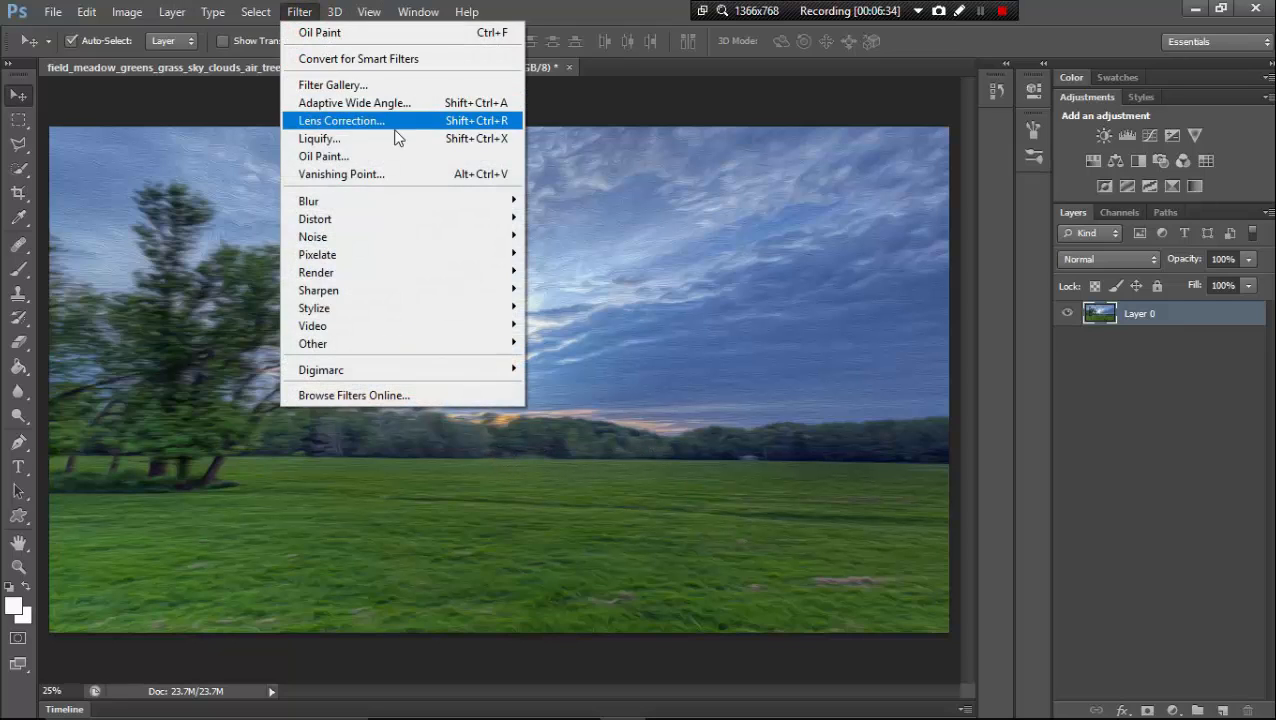
left_click(412, 158)
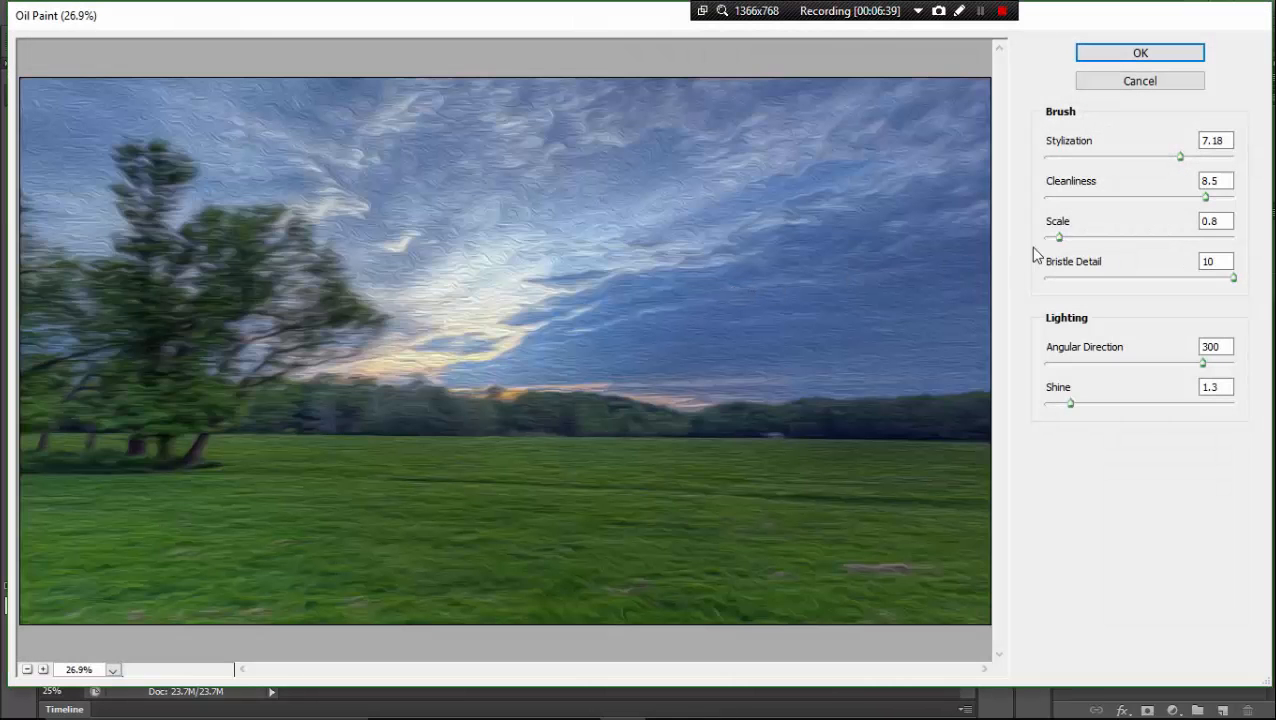
mouse_move(1060, 239)
left_mouse_down()
mouse_move(1127, 251)
mouse_move(1111, 240)
mouse_move(1214, 240)
left_mouse_up()
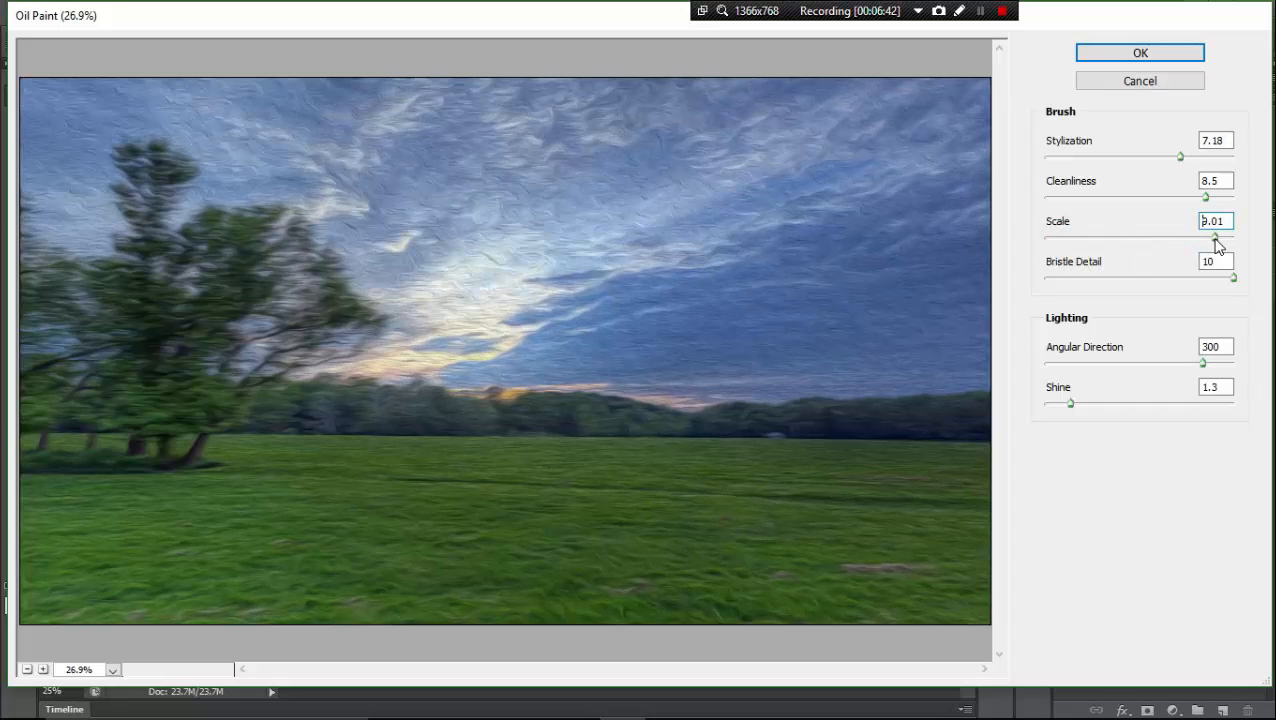
left_click(981, 12)
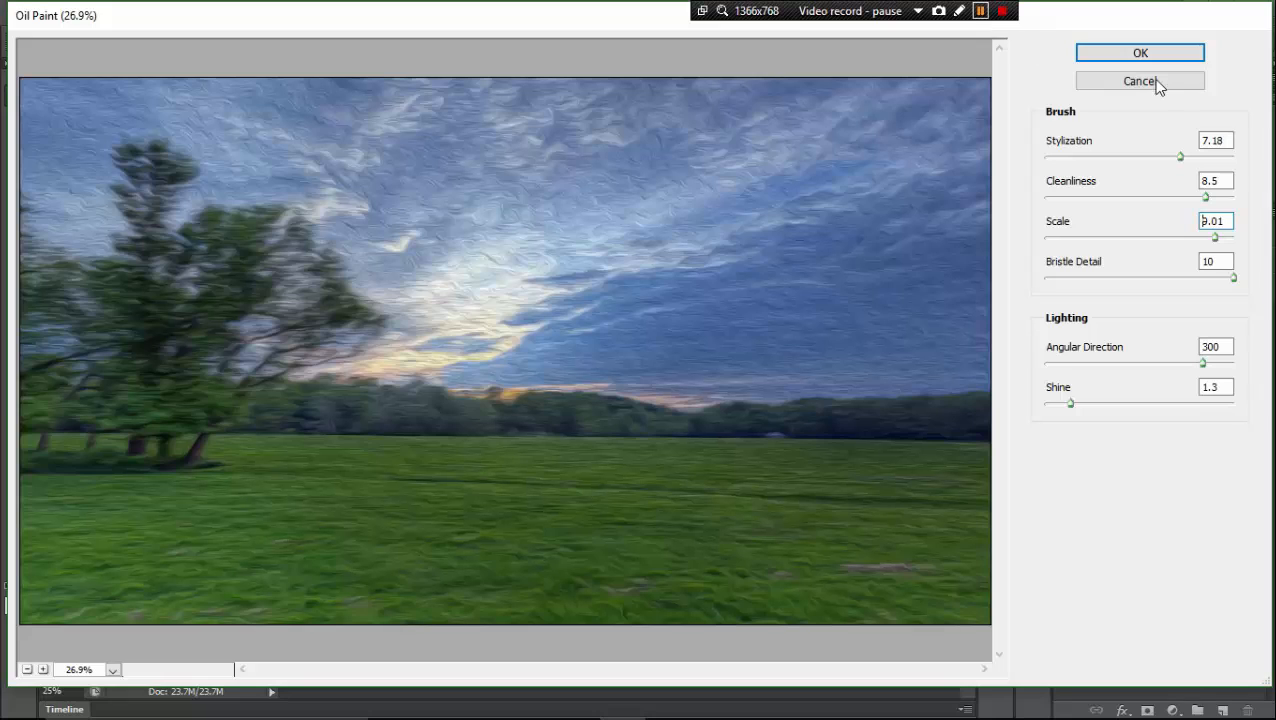
key("shift+F12")
left_click(1142, 53)
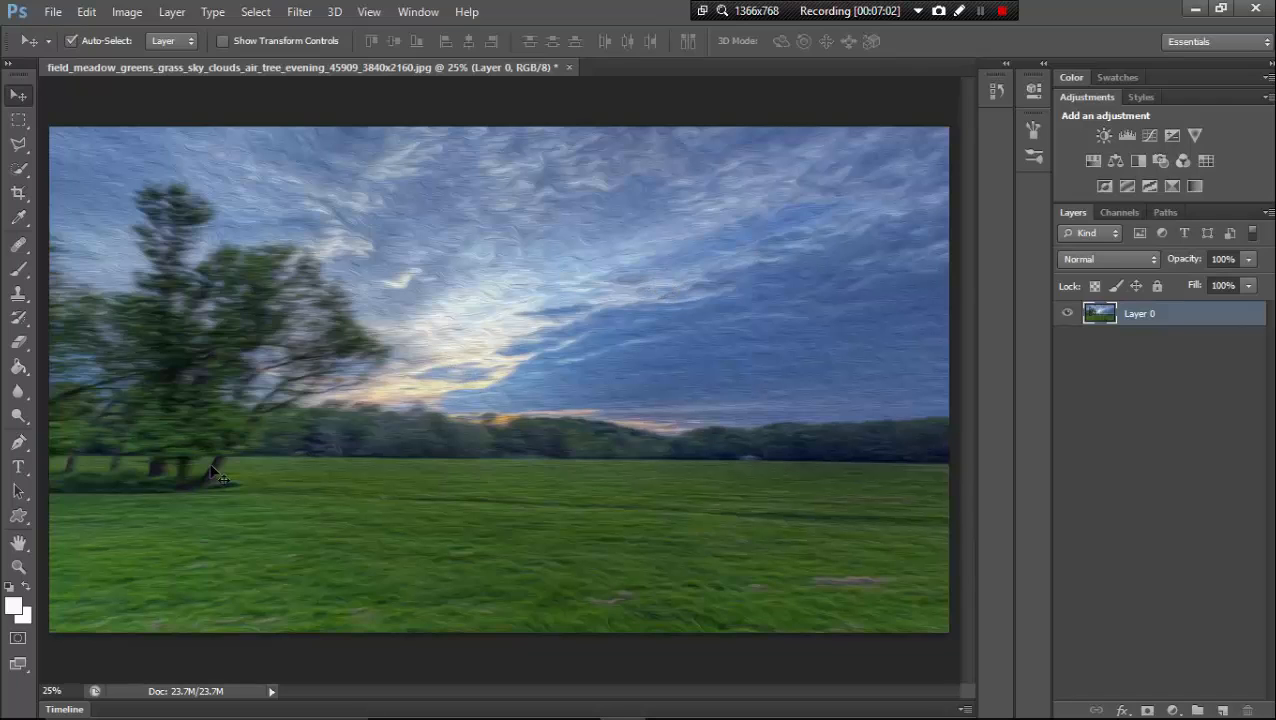
Open th (12).jpg from the image 5 folder and convert its Background into an editable layer named Layer 0
left_click(70, 40)
left_click(52, 12)
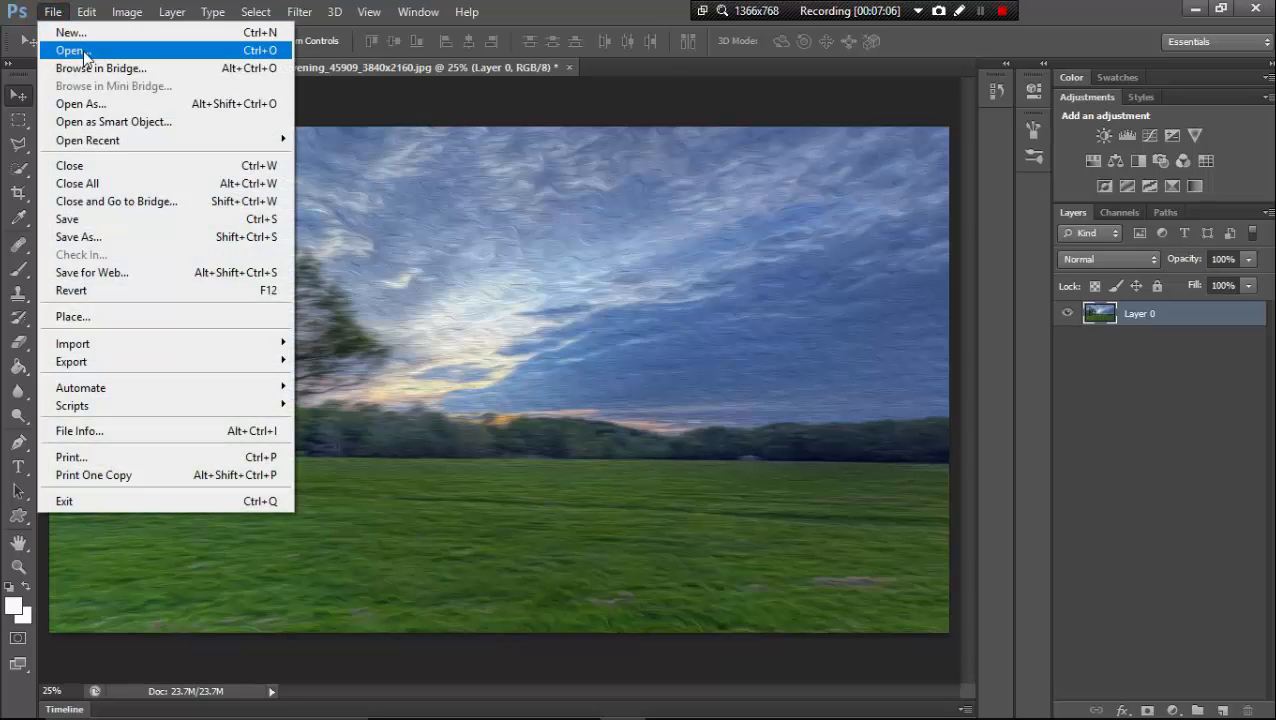
left_click(80, 51)
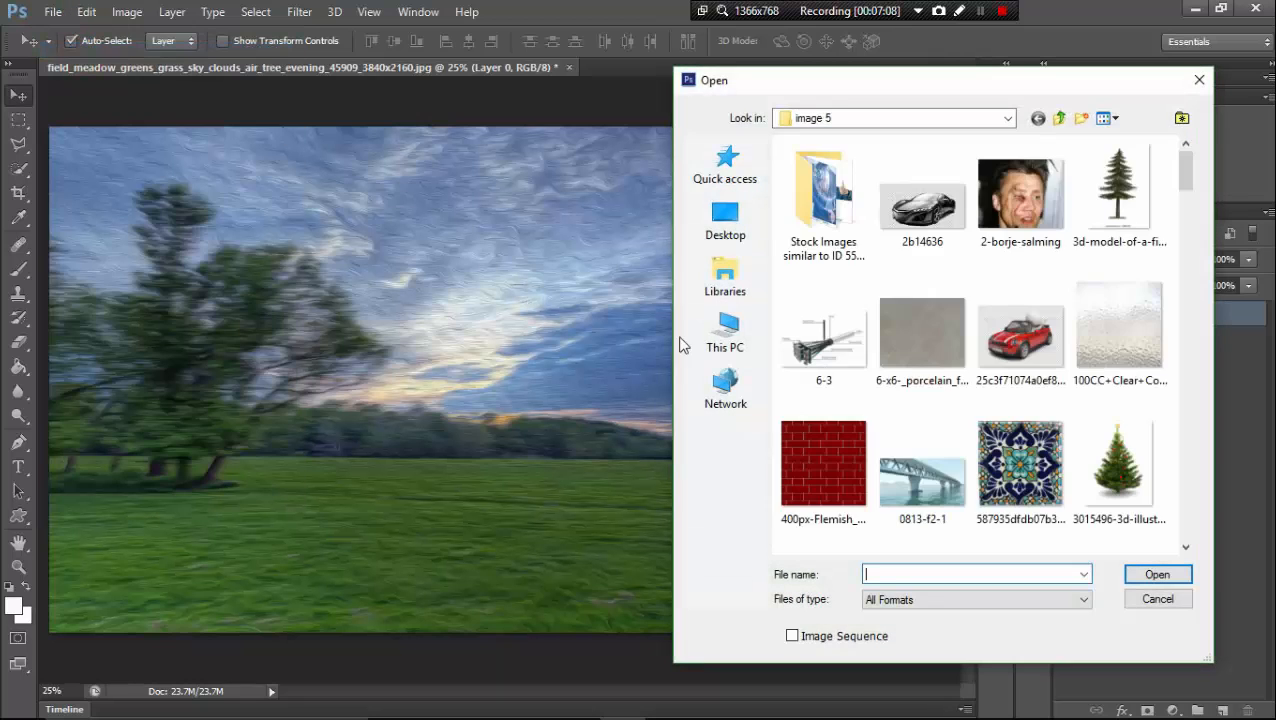
scroll(1003, 405, "down", 5)
scroll(1003, 405, "down", 15)
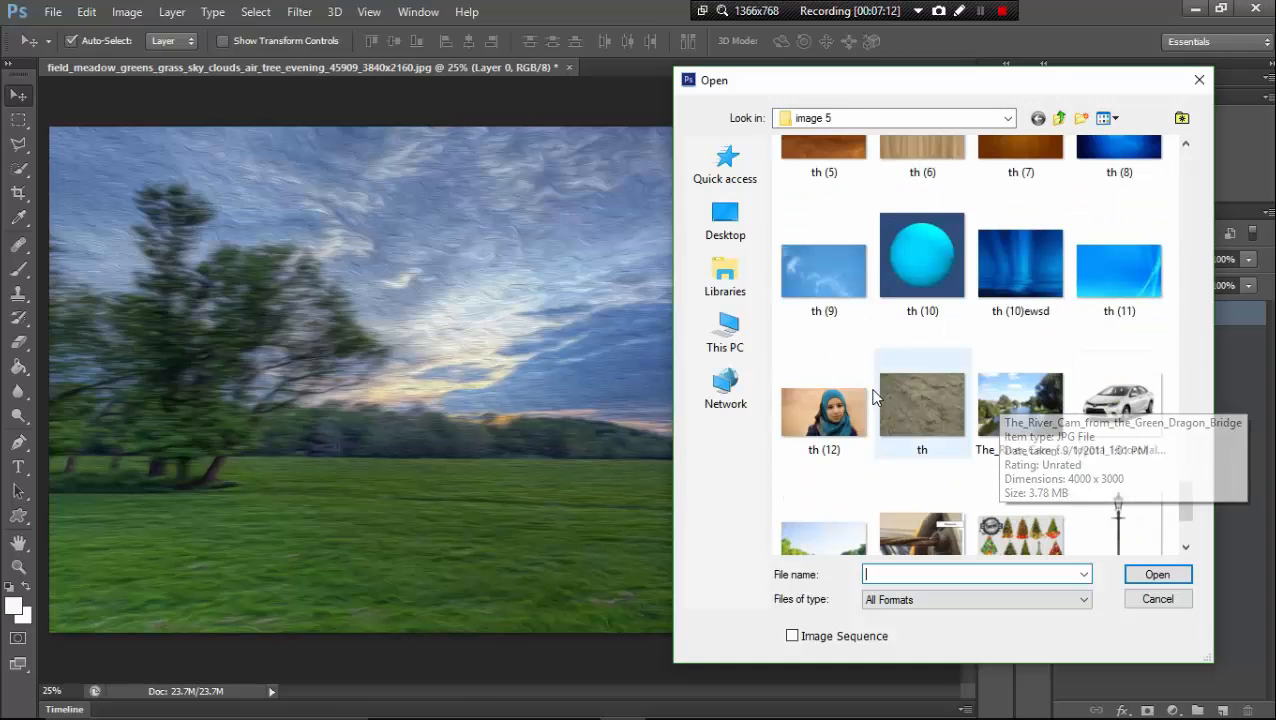
left_click(810, 418)
double_click(810, 418)
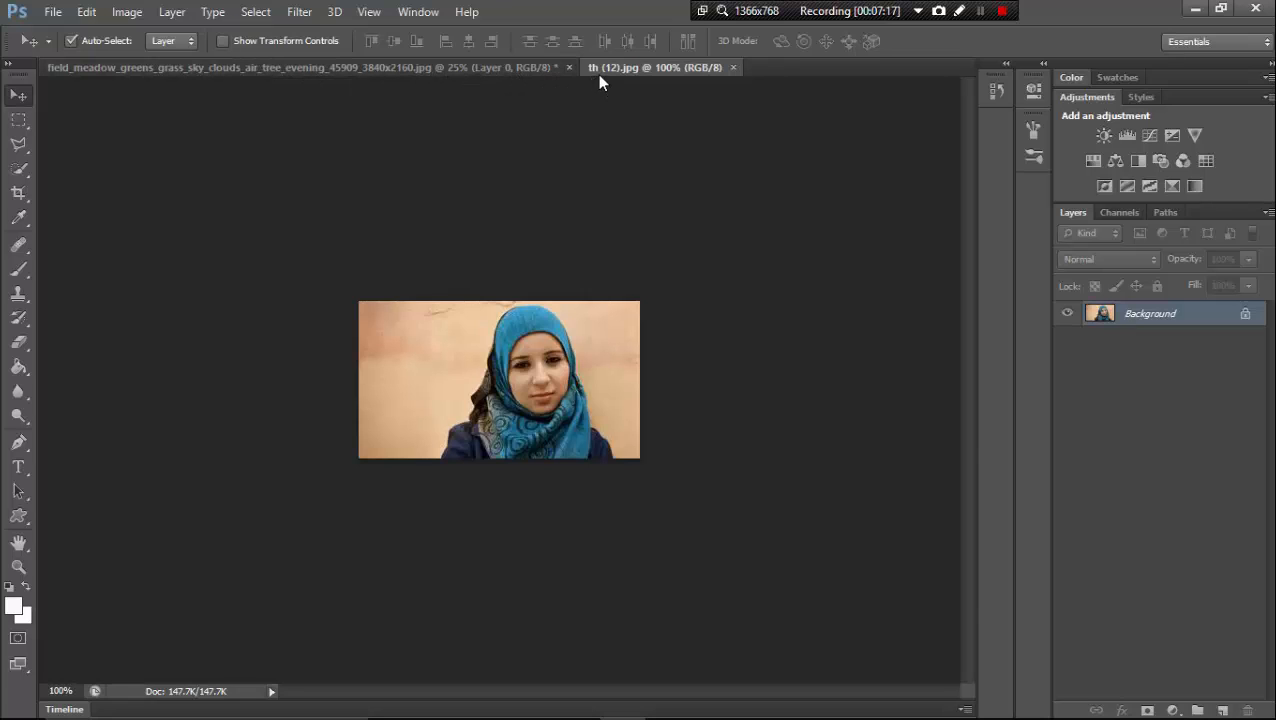
double_click(1129, 318)
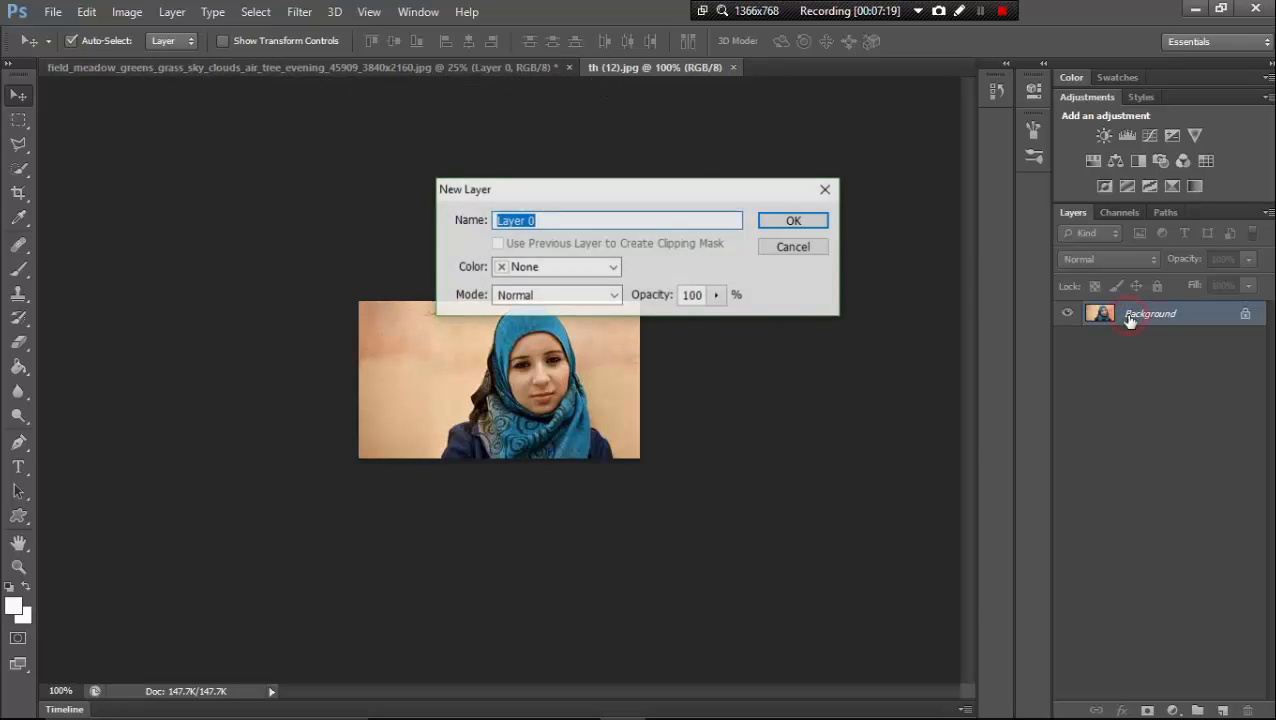
left_click(808, 218)
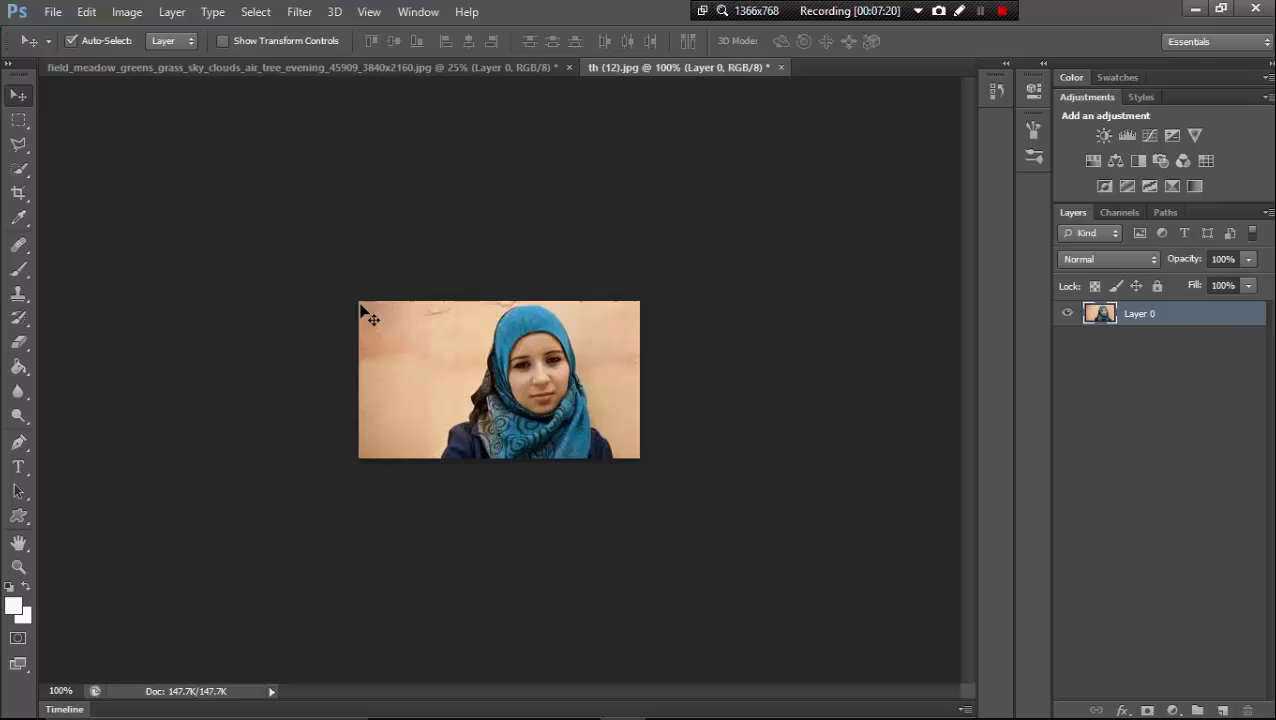
Open the portrait's Layer 0 in the Liquify filter with the preview at 300%
left_click(18, 566)
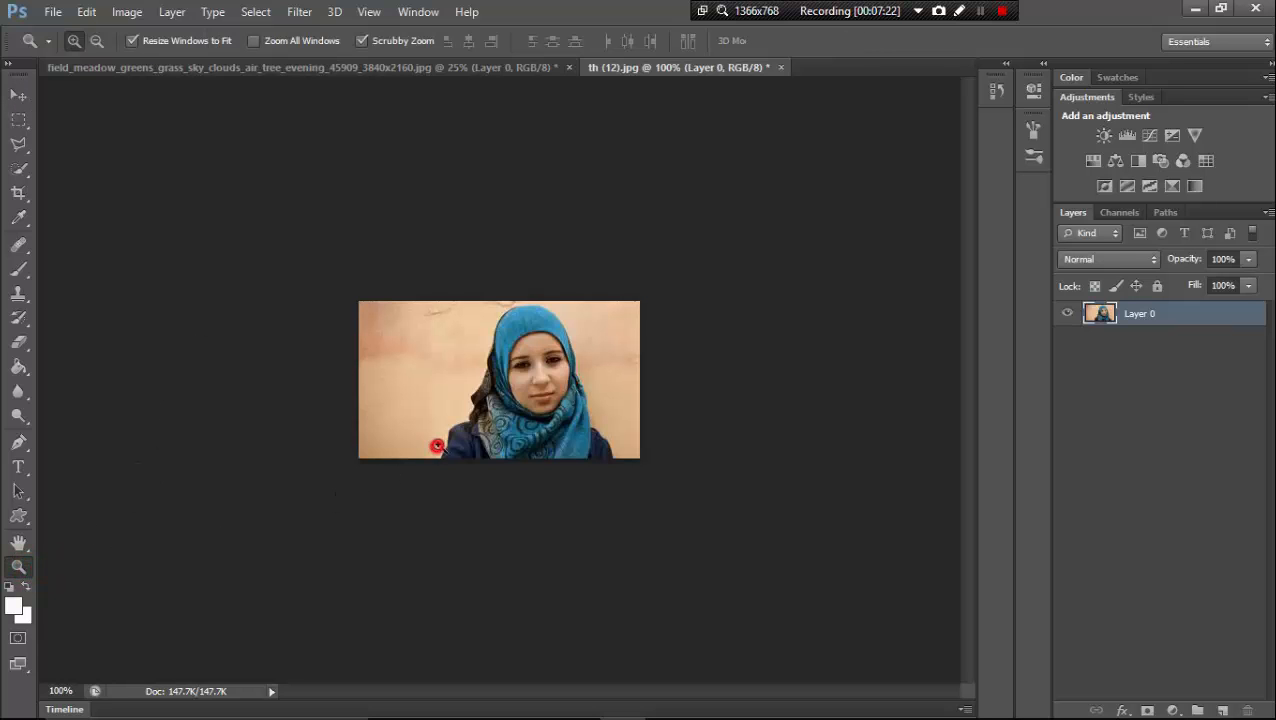
left_click_drag(437, 446, 504, 368)
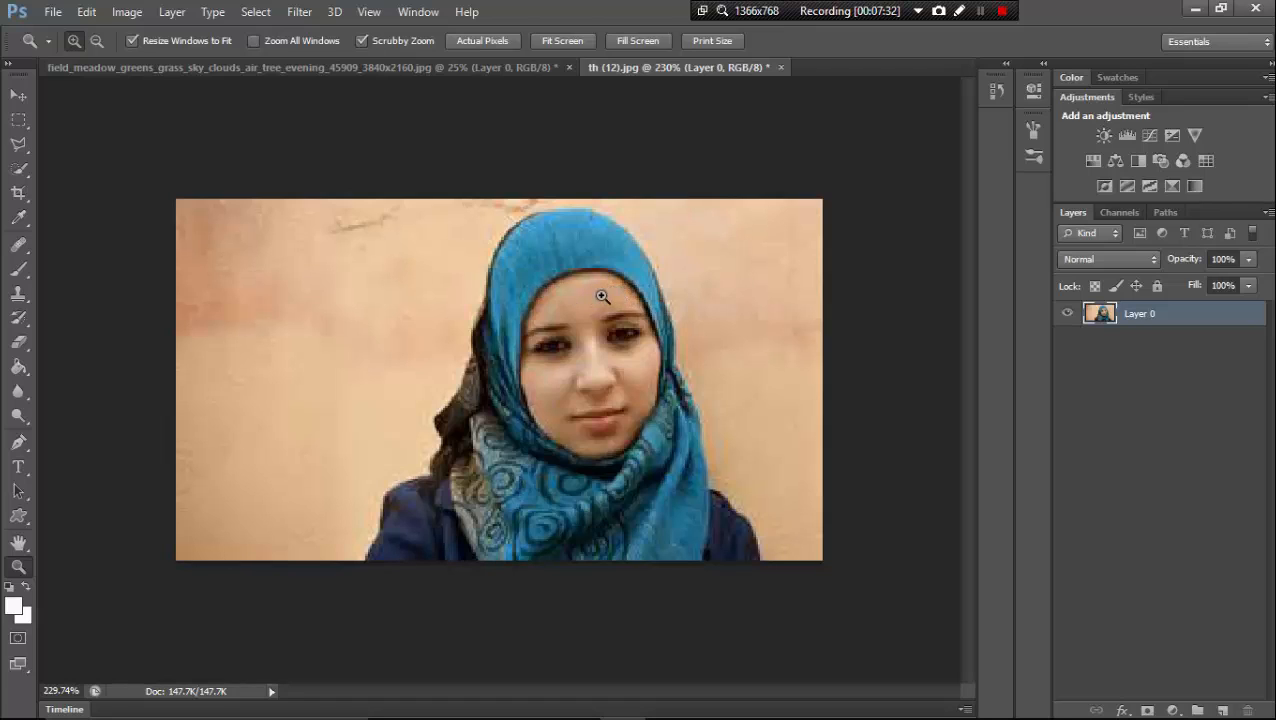
left_click(299, 11)
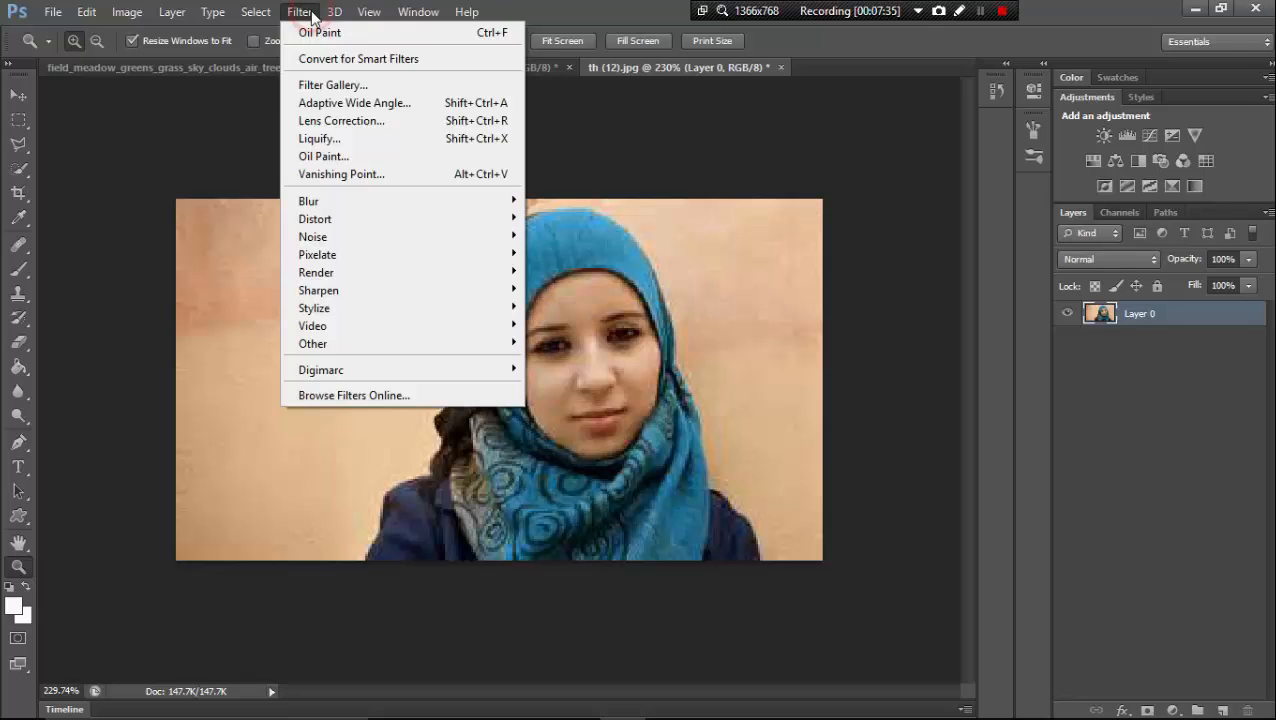
left_click(384, 141)
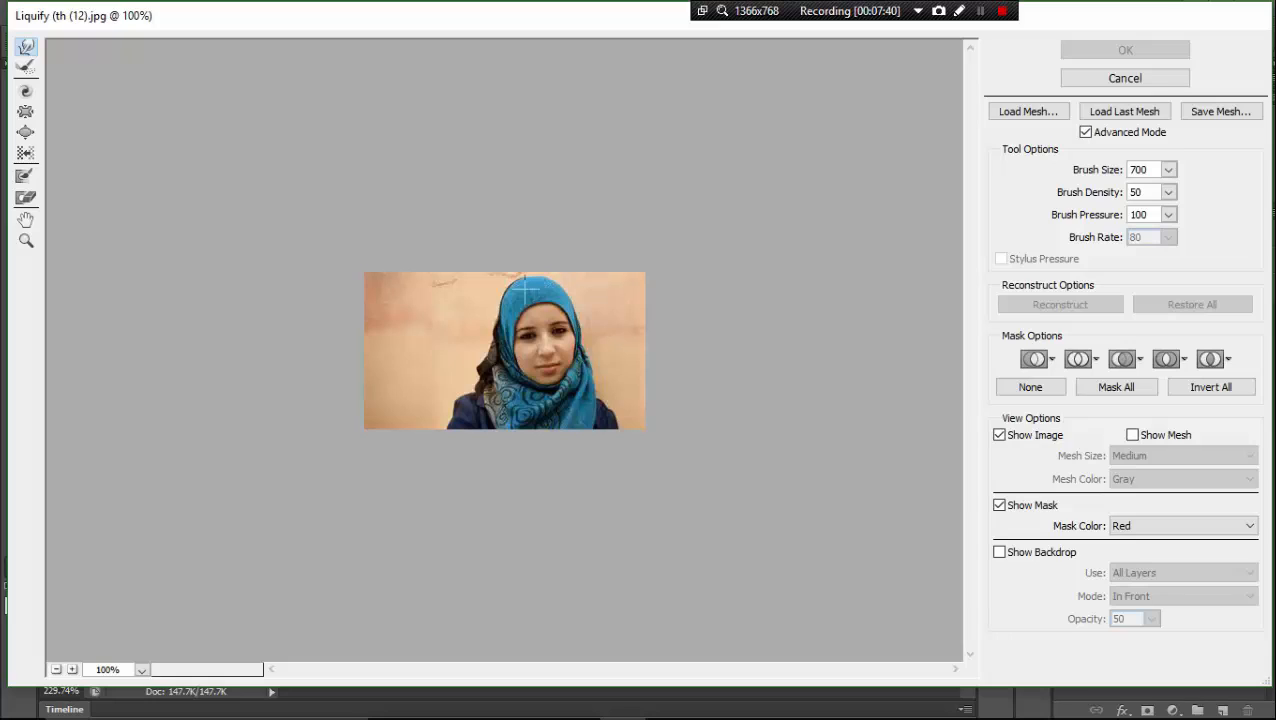
left_click(26, 240)
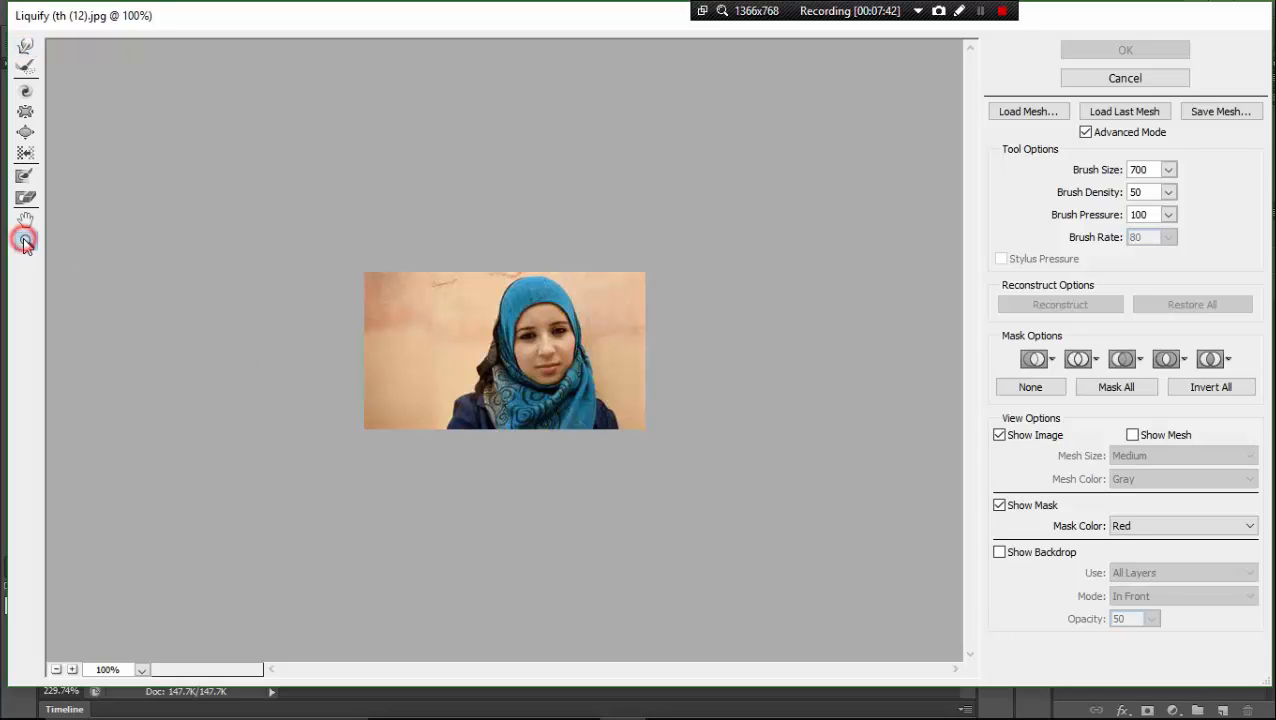
left_click(72, 670)
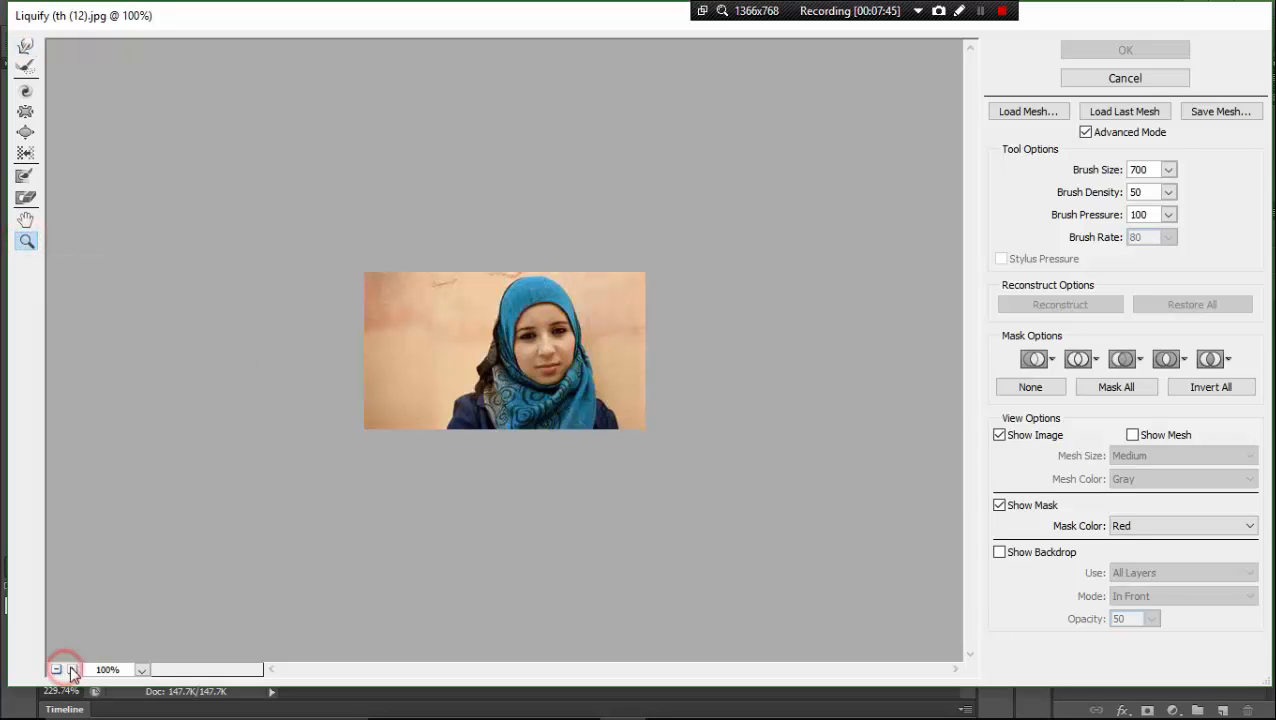
left_click(73, 670)
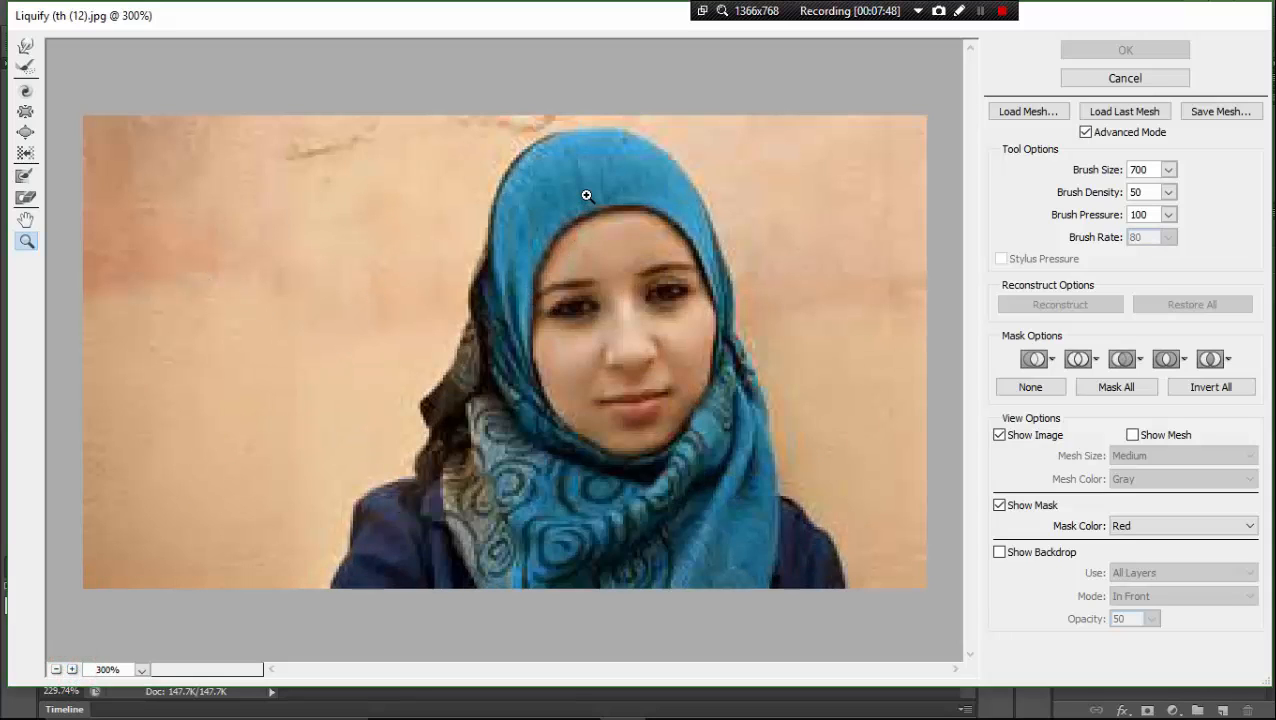
Try the Freeze Mask tool on the face with brush size 700, and undo the mask
left_click(26, 46)
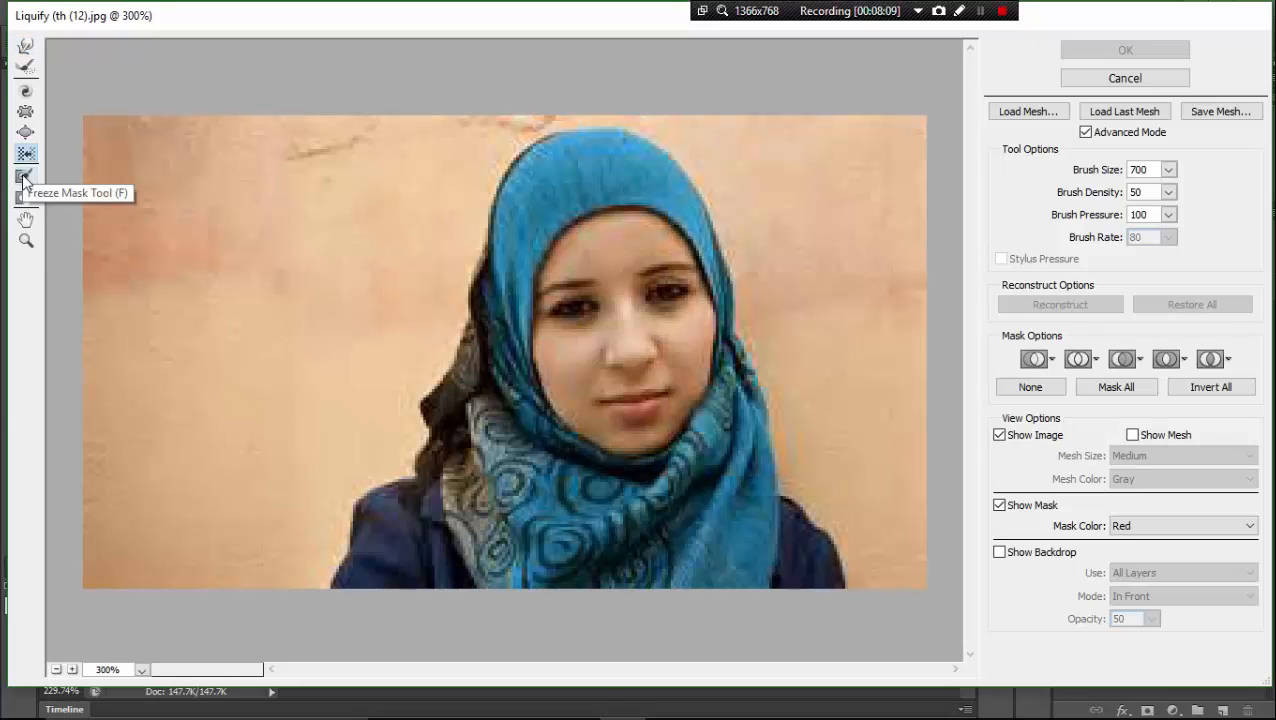
left_click(24, 177)
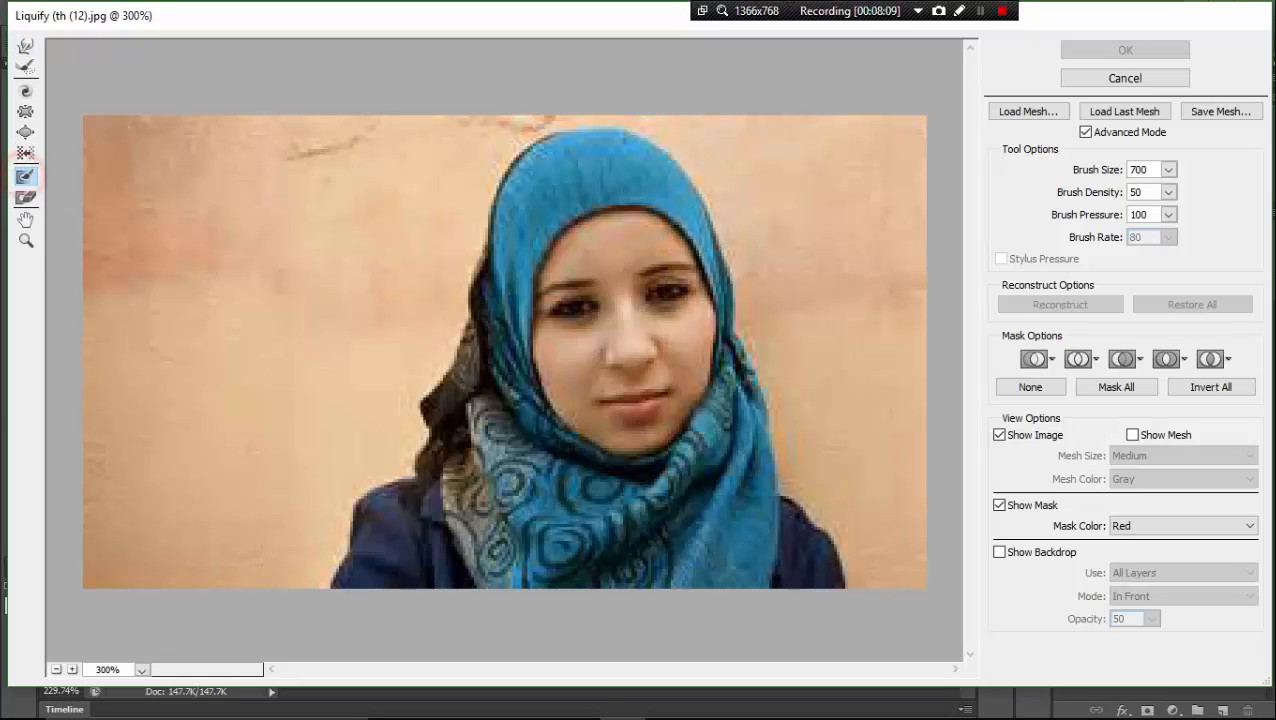
left_click(596, 267)
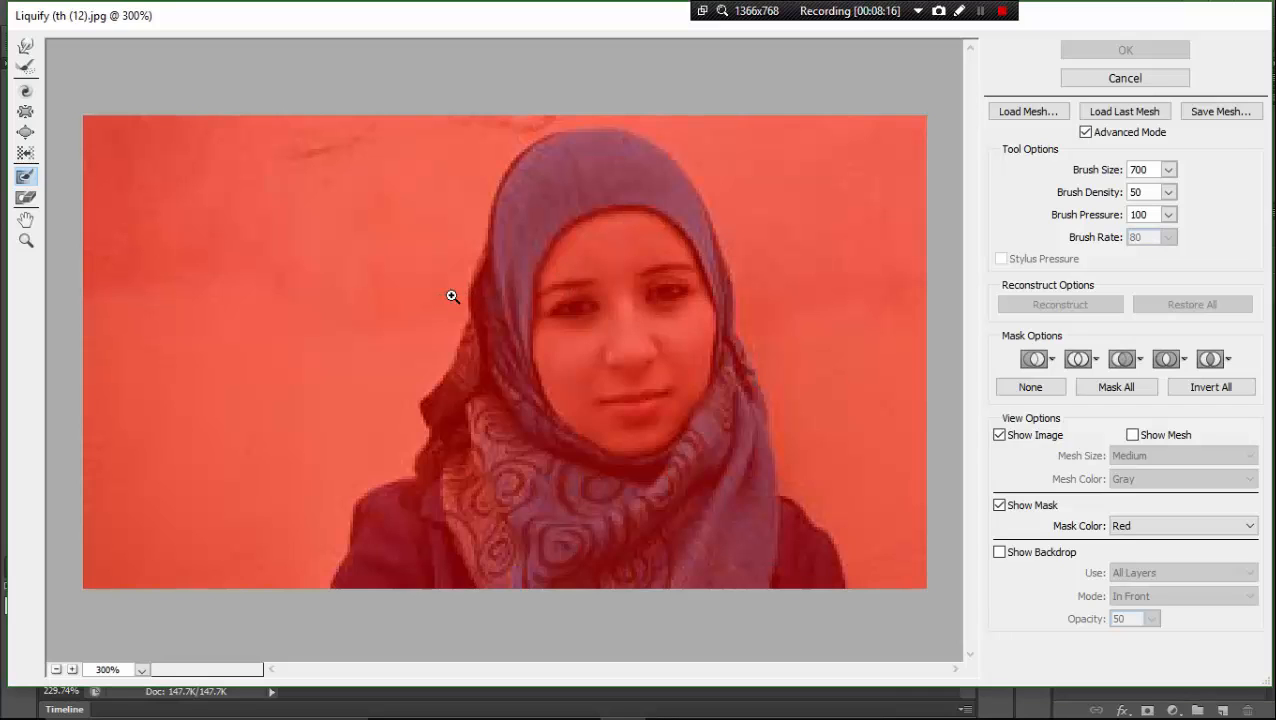
key("ctrl+z")
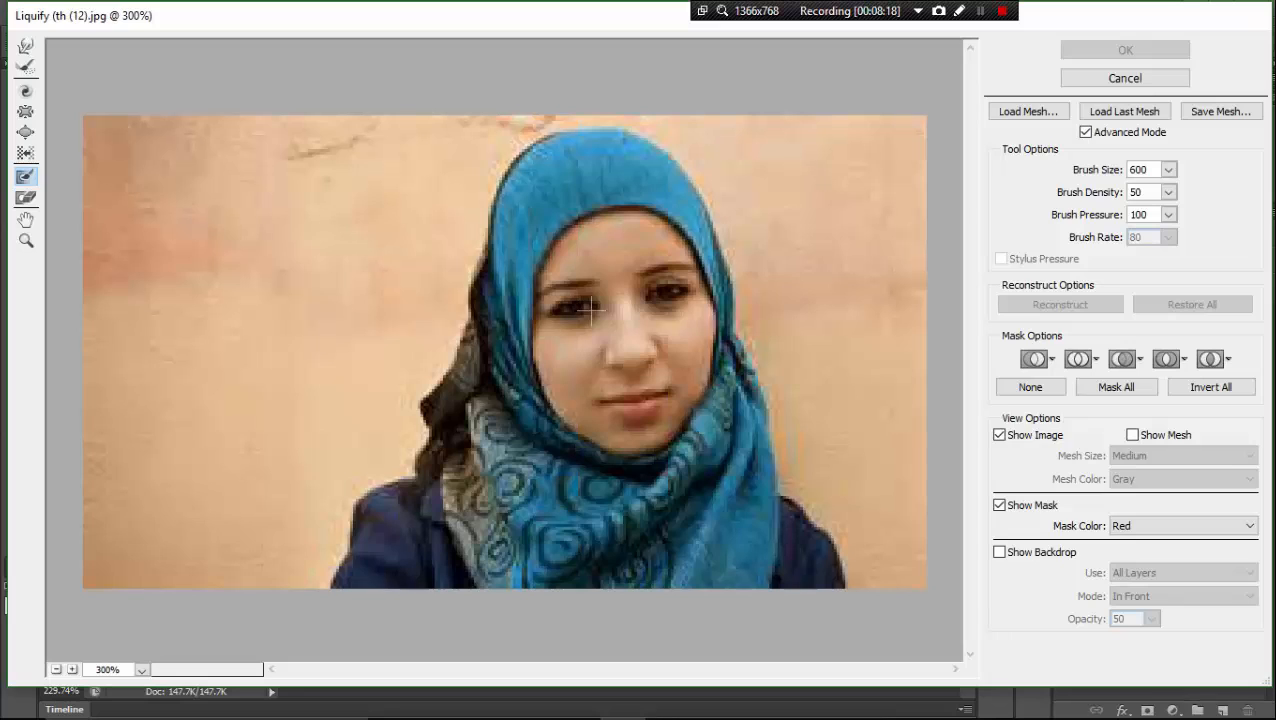
Reduce the Freeze Mask brush size to 9 and mask the woman's forehead above the eyebrows
key("bracketleft")
key("bracketleft")
key("bracketleft")
key("bracketleft")
key("bracketleft")
key("bracketleft")
key("bracketleft")
key("bracketleft")
key("bracketleft")
key("bracketleft")
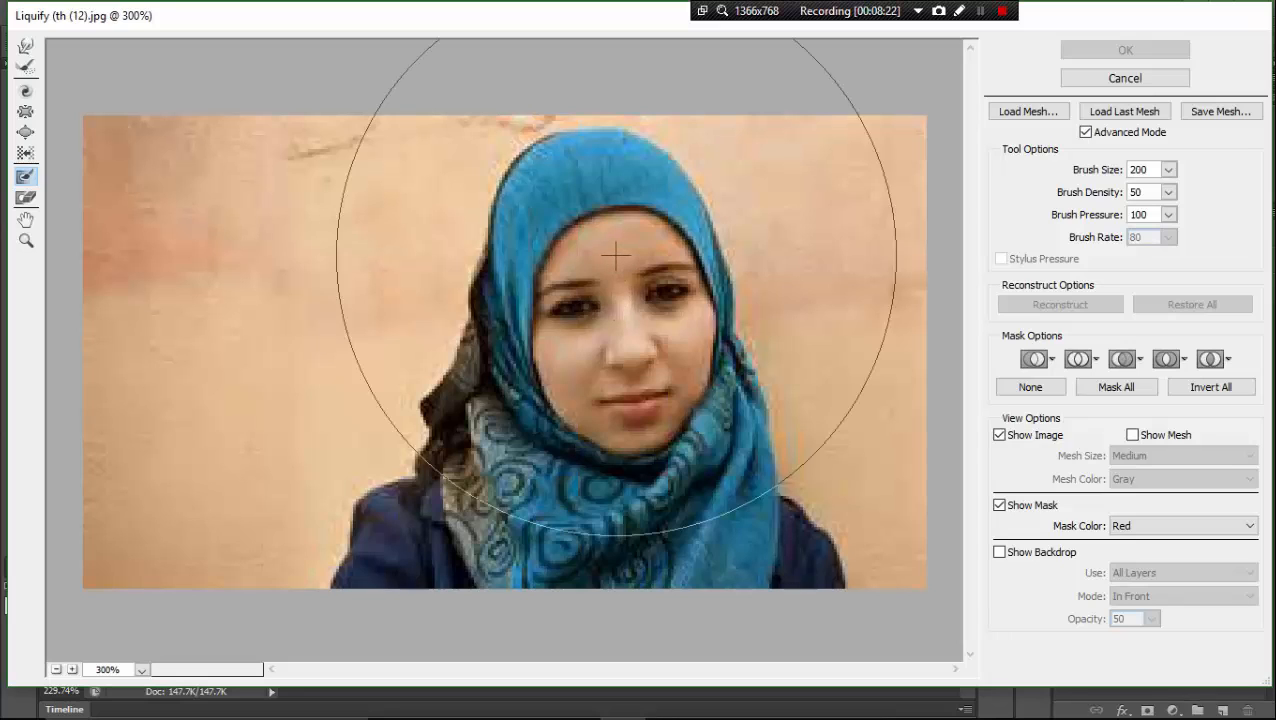
key("bracketleft")
key("bracketleft")
key("bracketleft")
key("bracketleft")
key("bracketleft")
key("bracketleft")
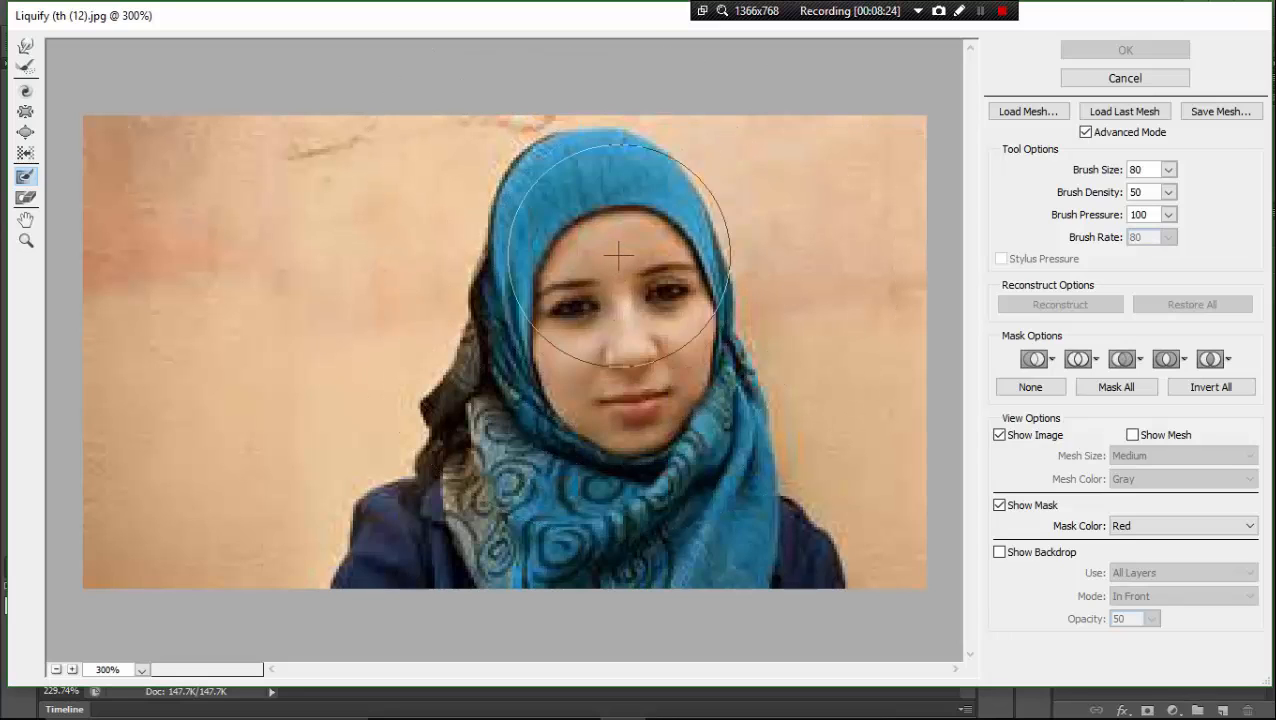
key("bracketleft")
key("bracketleft")
key("bracketleft")
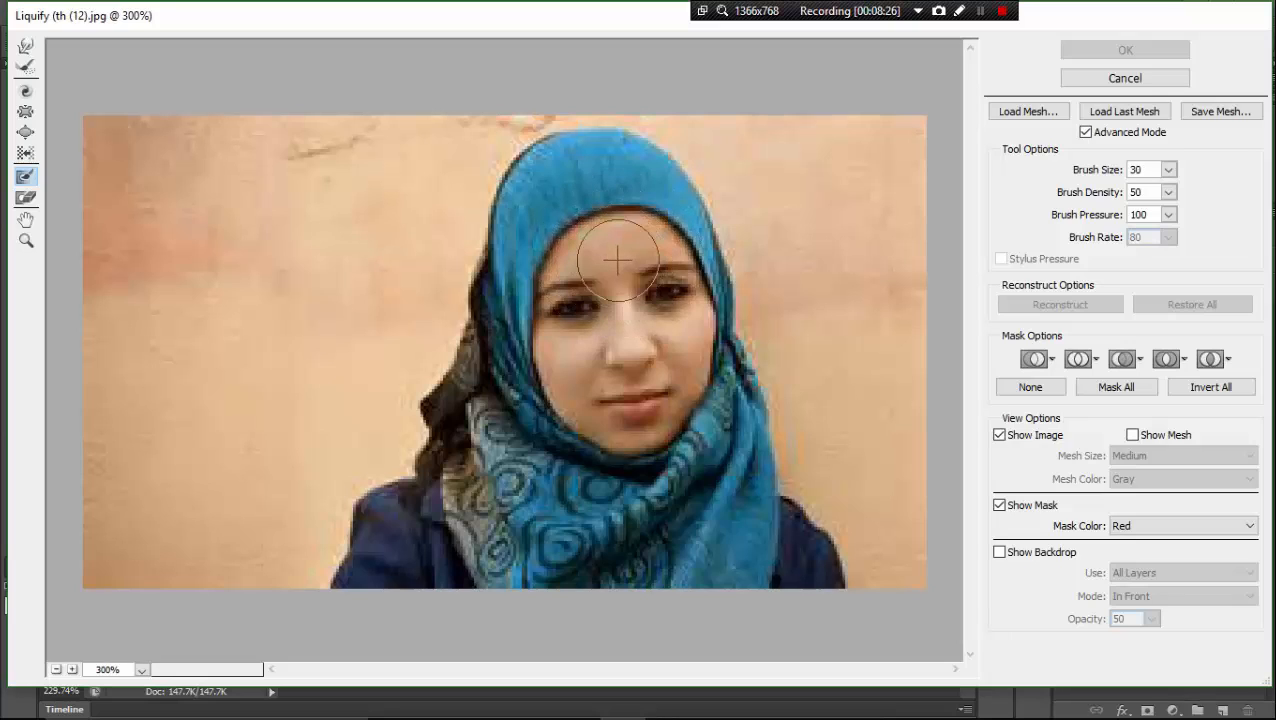
key("bracketleft")
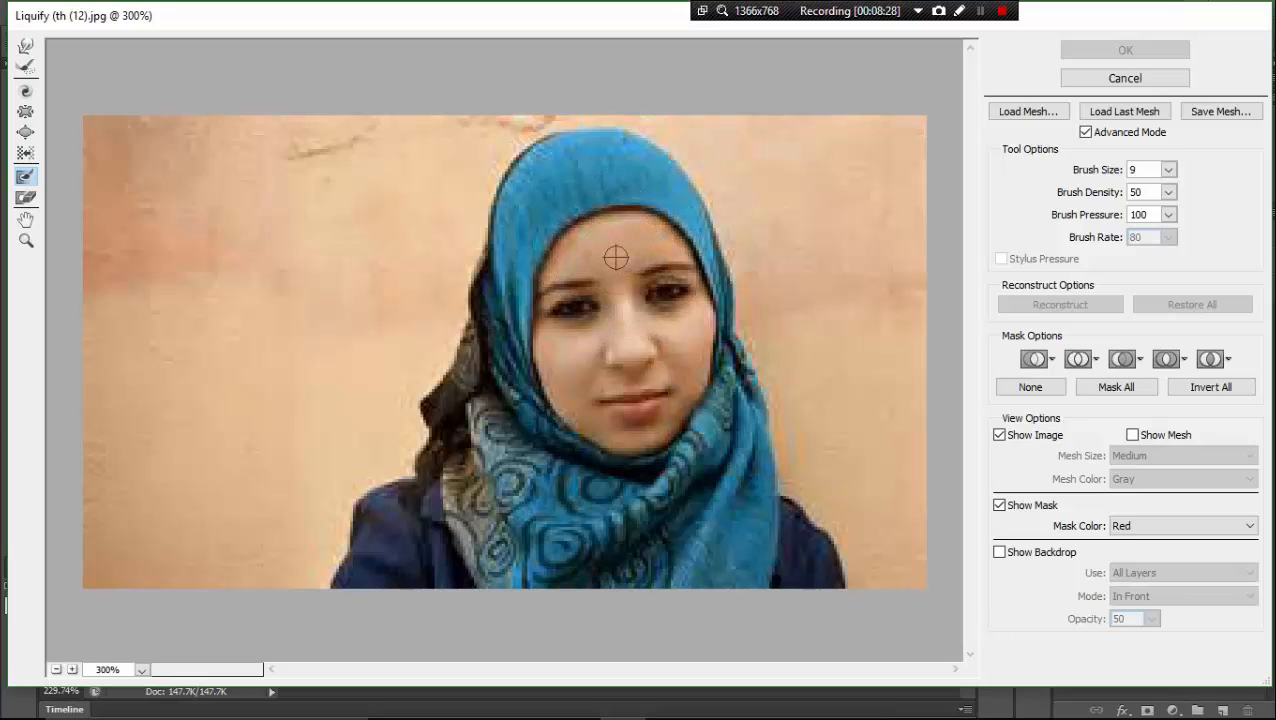
mouse_move(615, 258)
left_mouse_down()
mouse_move(655, 245)
mouse_move(598, 247)
mouse_move(560, 266)
mouse_move(662, 242)
mouse_move(681, 250)
mouse_move(624, 241)
mouse_move(572, 253)
mouse_move(556, 273)
mouse_move(689, 260)
mouse_move(659, 236)
mouse_move(586, 242)
mouse_move(567, 264)
mouse_move(681, 254)
left_mouse_up()
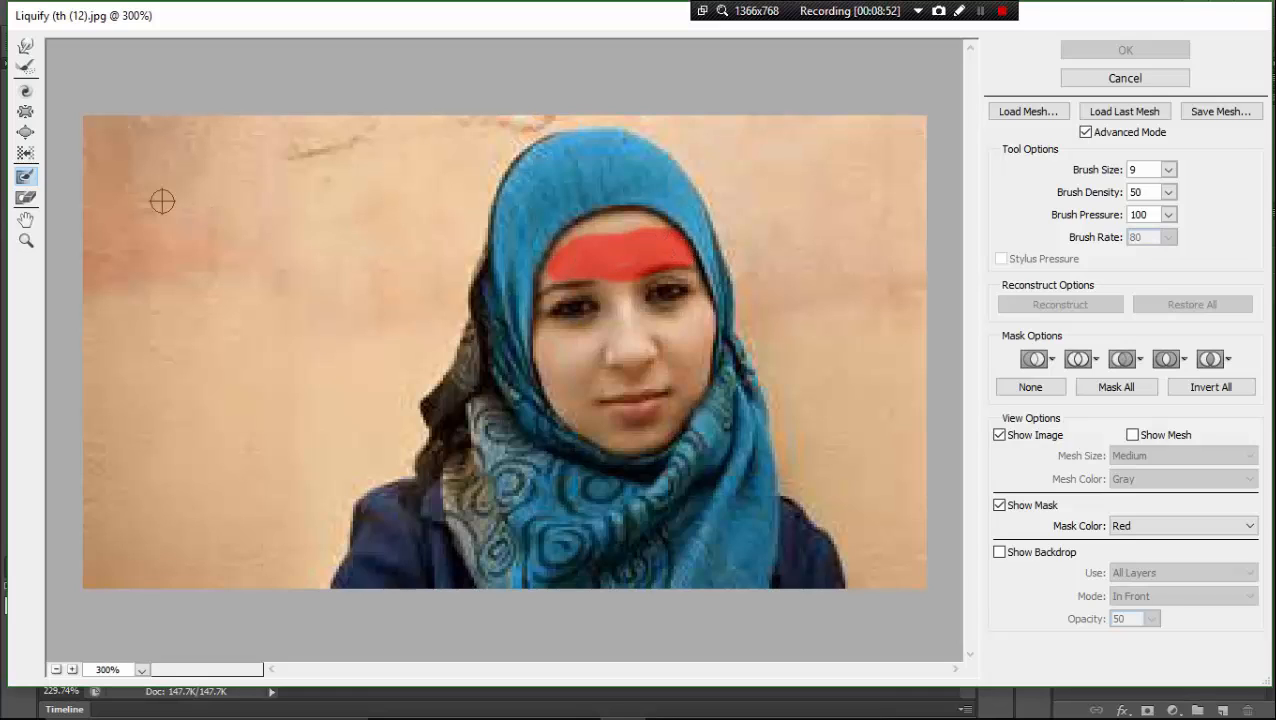
Try pulling the headscarf's front edge down to the frozen forehead with the Forward Warp tool, and discard the Liquify changes
left_click(24, 46)
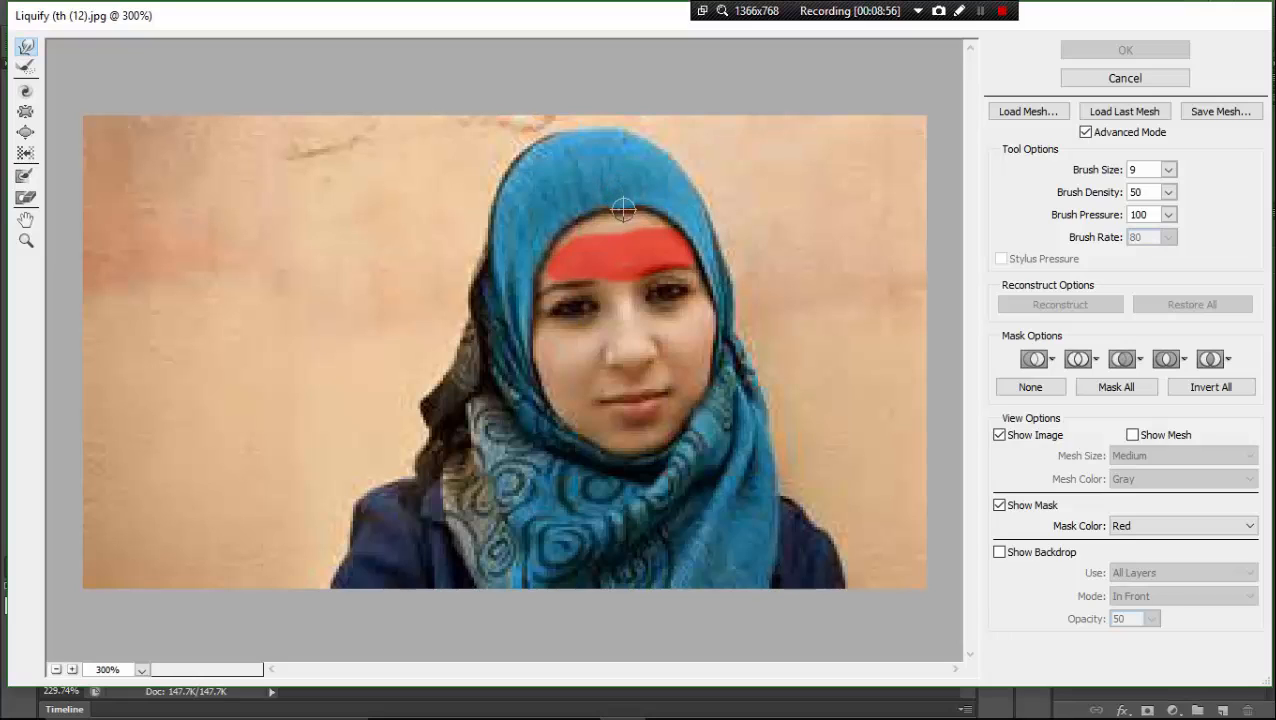
mouse_move(622, 210)
left_mouse_down()
mouse_move(580, 213)
mouse_move(573, 231)
left_mouse_up()
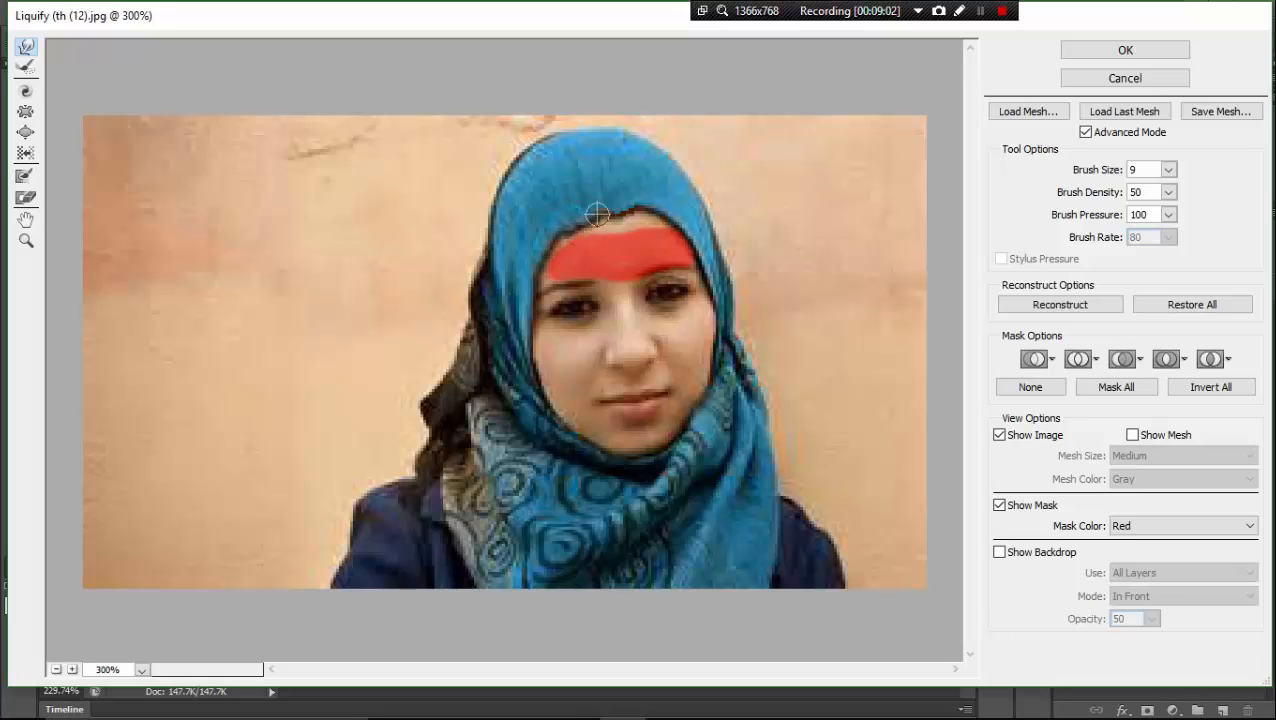
mouse_move(635, 197)
left_mouse_down()
mouse_move(639, 218)
mouse_move(649, 202)
mouse_move(653, 222)
mouse_move(673, 218)
left_mouse_up()
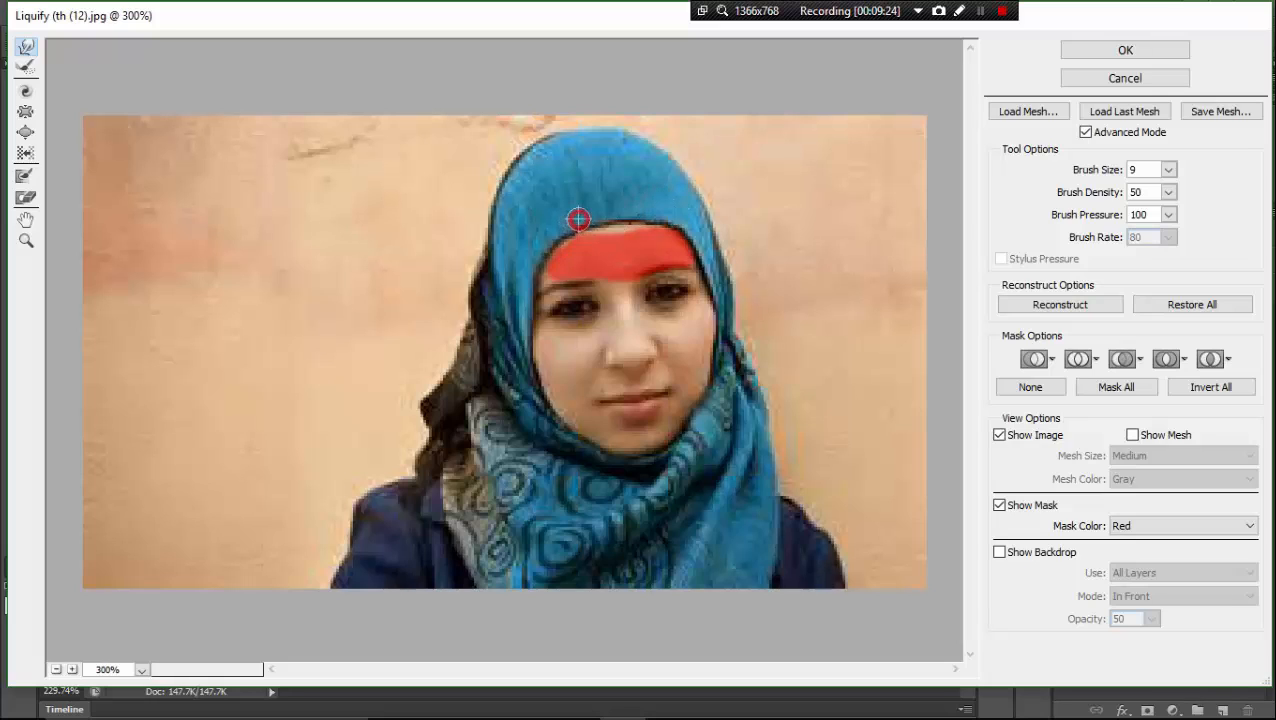
mouse_move(598, 207)
left_mouse_down()
mouse_move(612, 224)
mouse_move(652, 220)
mouse_move(587, 215)
mouse_move(588, 226)
mouse_move(573, 217)
mouse_move(552, 231)
left_mouse_up()
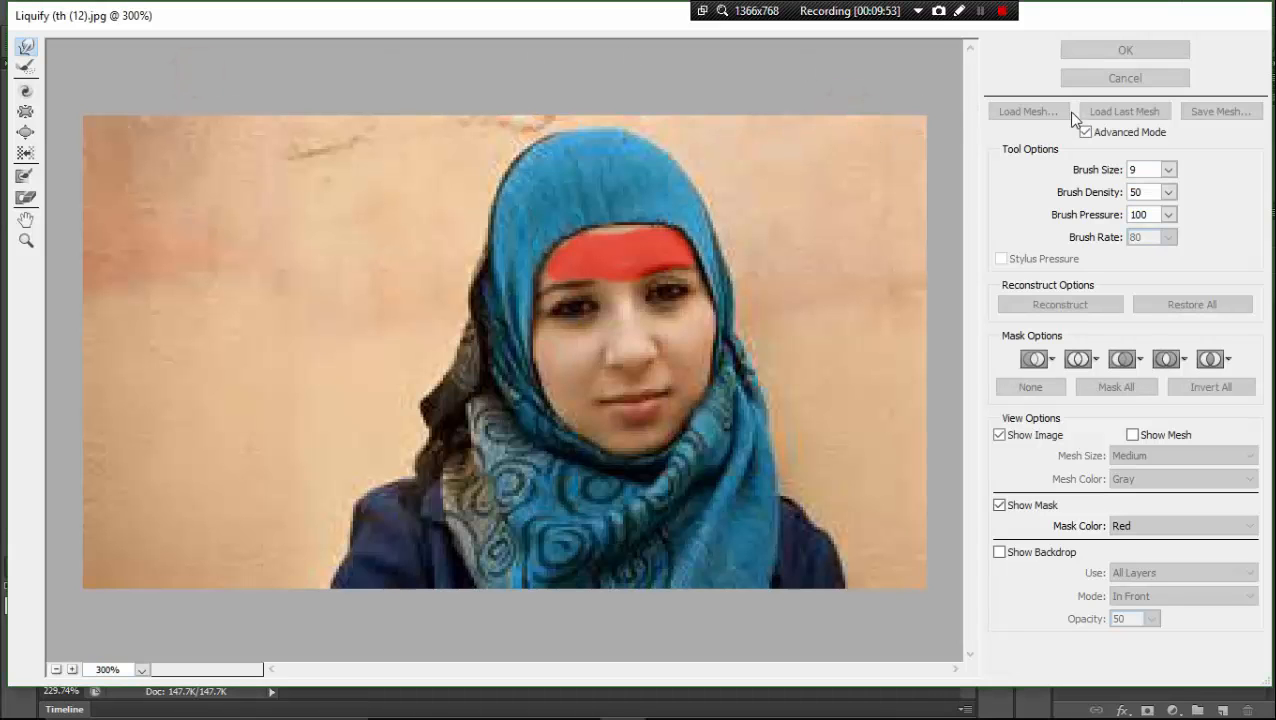
left_click(1086, 80)
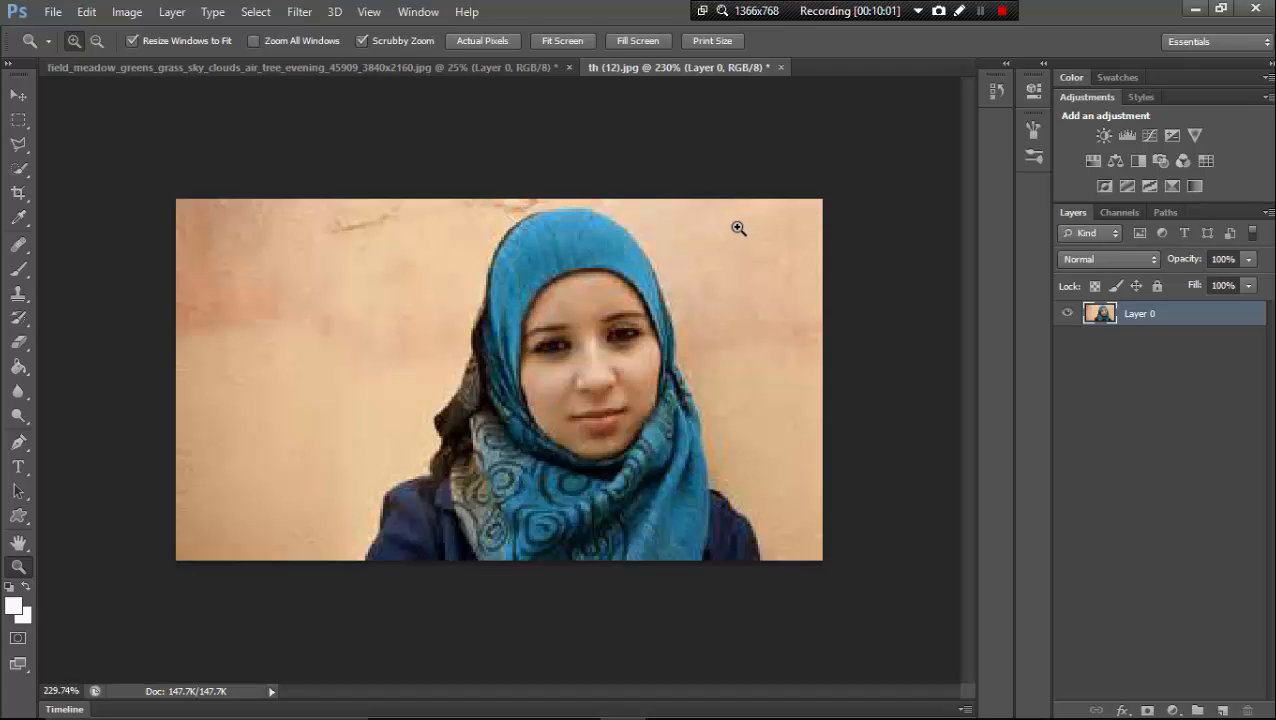
left_click(309, 12)
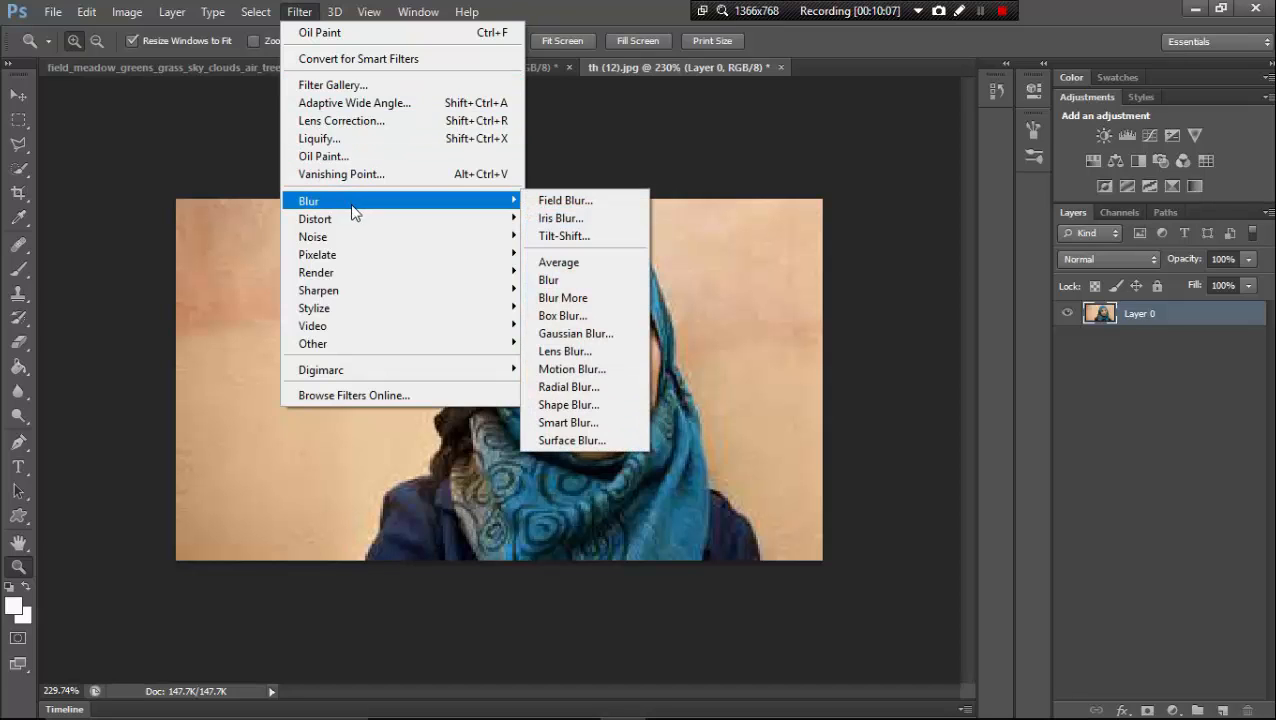
mouse_move(371, 282)
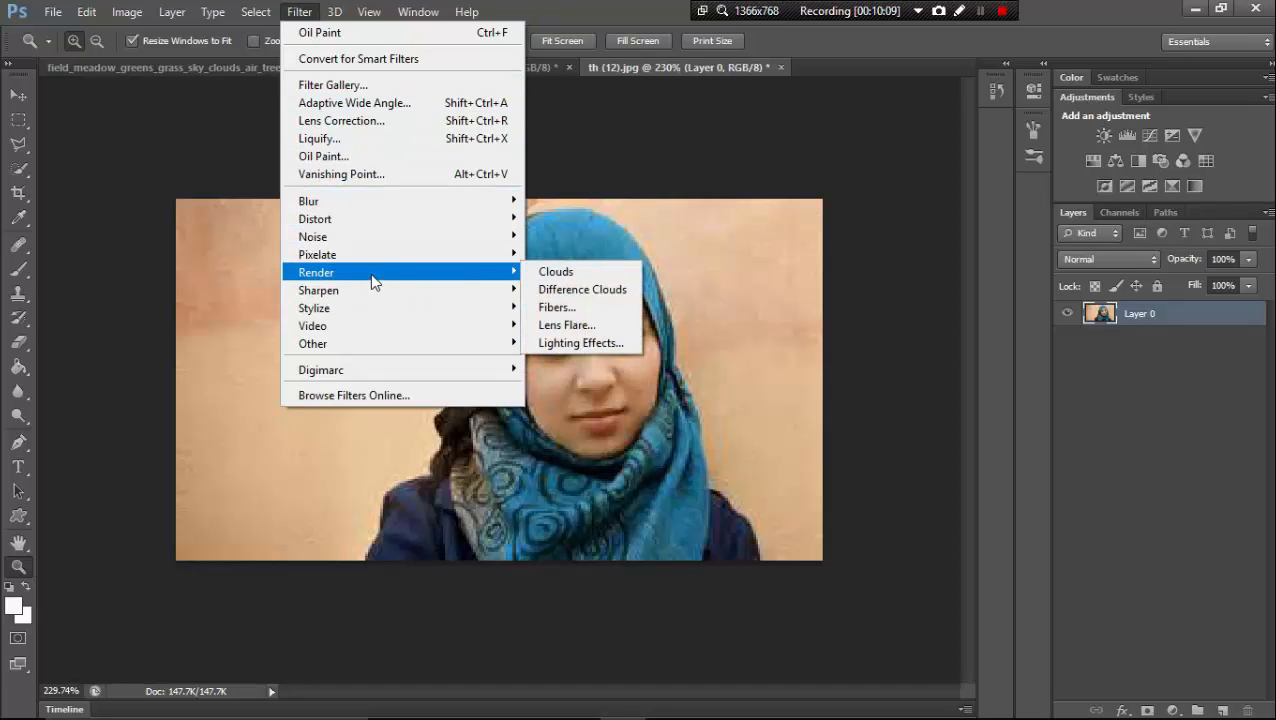
left_click(591, 178)
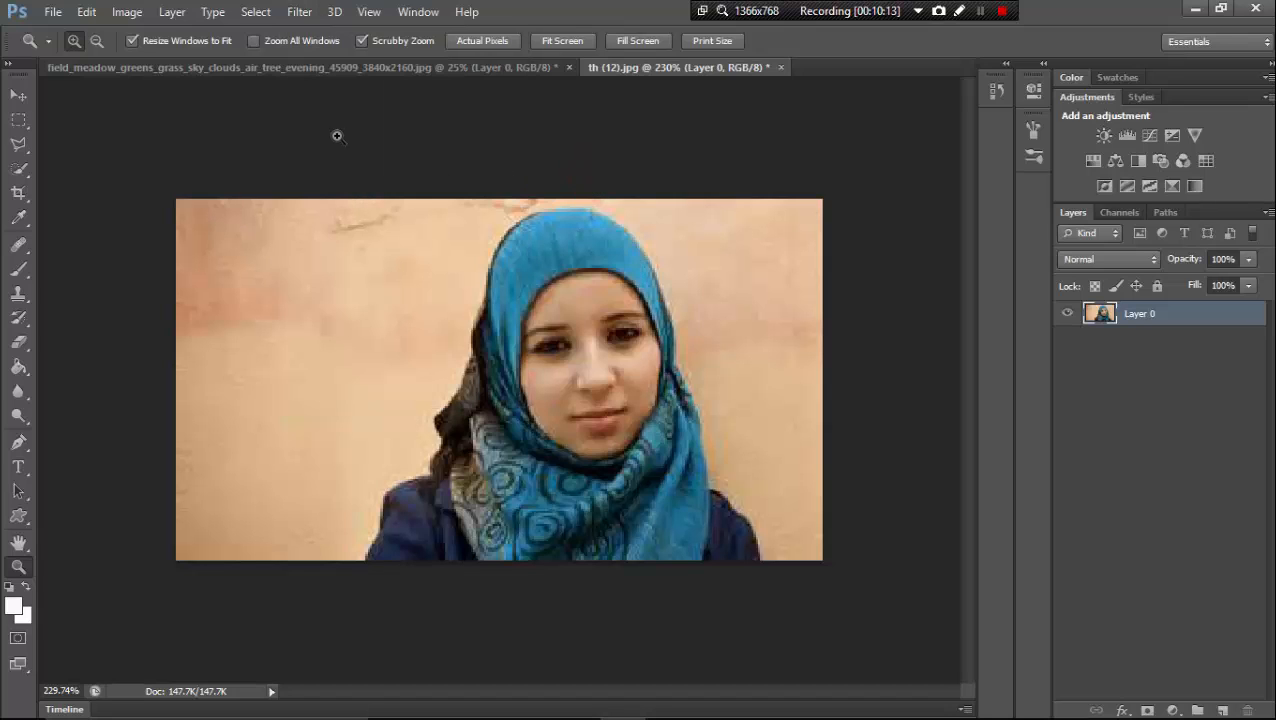